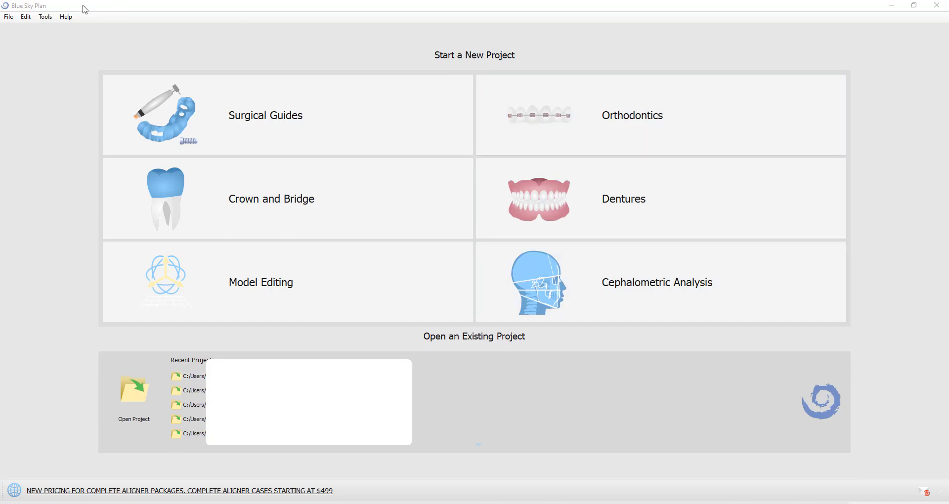
Step: Check the software's version information from the Help menu
left_click(66, 17)
left_click(80, 139)
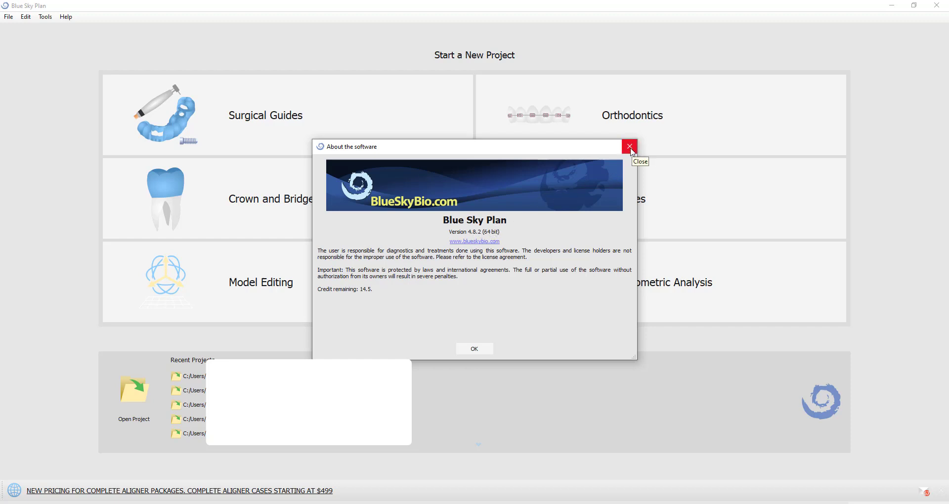
left_click(630, 147)
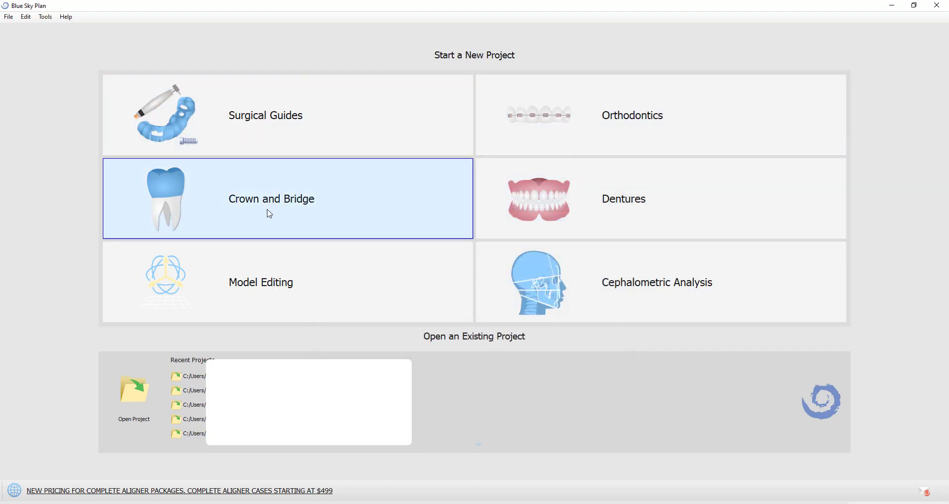
Step: Start a Conventional Crown project loading LowerJaw.stl and UpperJaw.stl from Case1
left_click(270, 213)
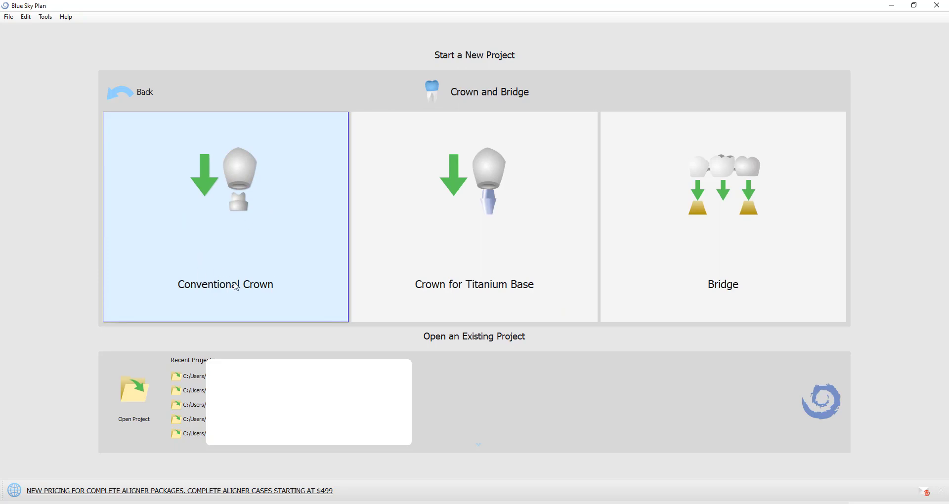
left_click(243, 261)
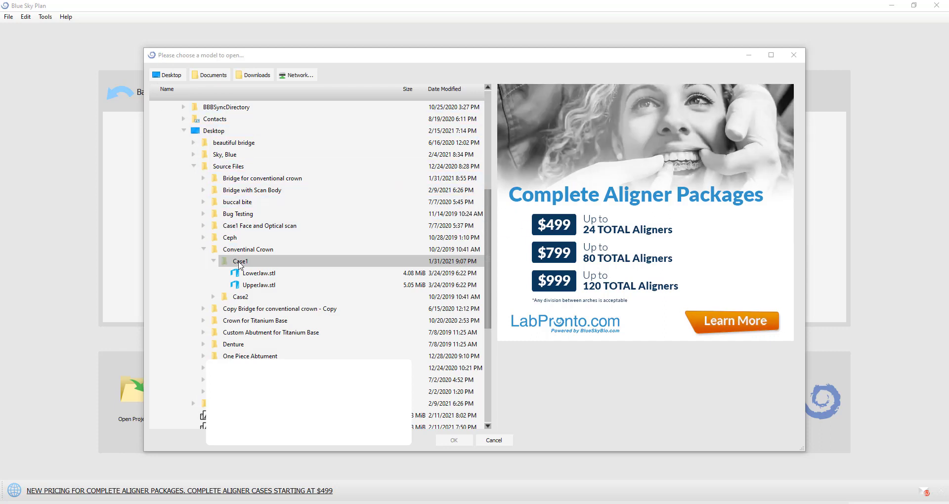
left_click(271, 276)
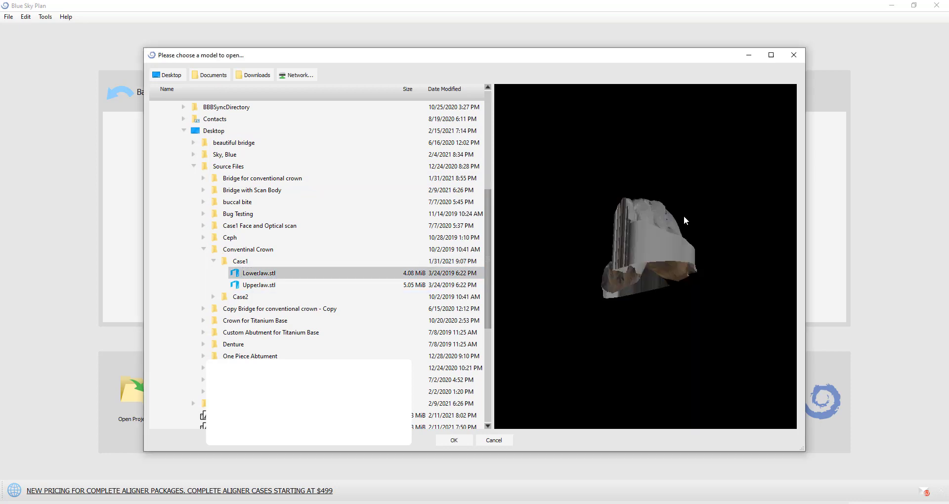
left_click_drag(683, 216, 722, 282)
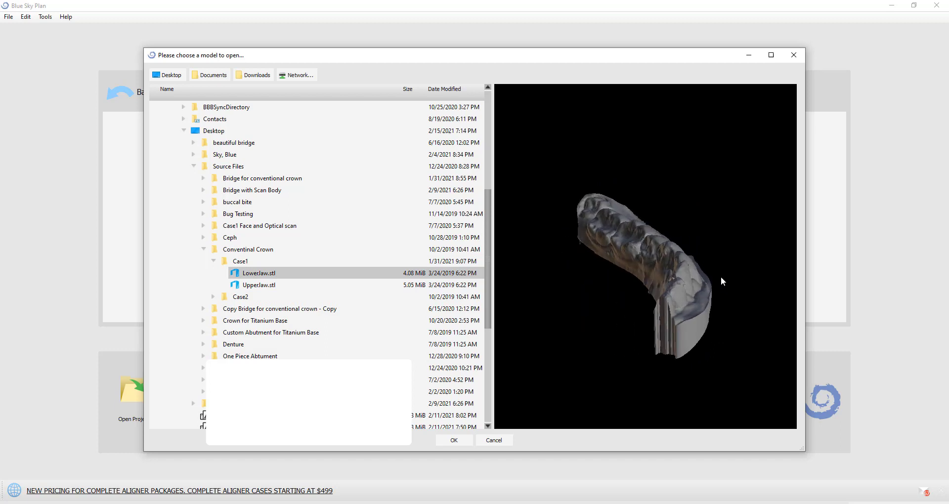
left_click(288, 289)
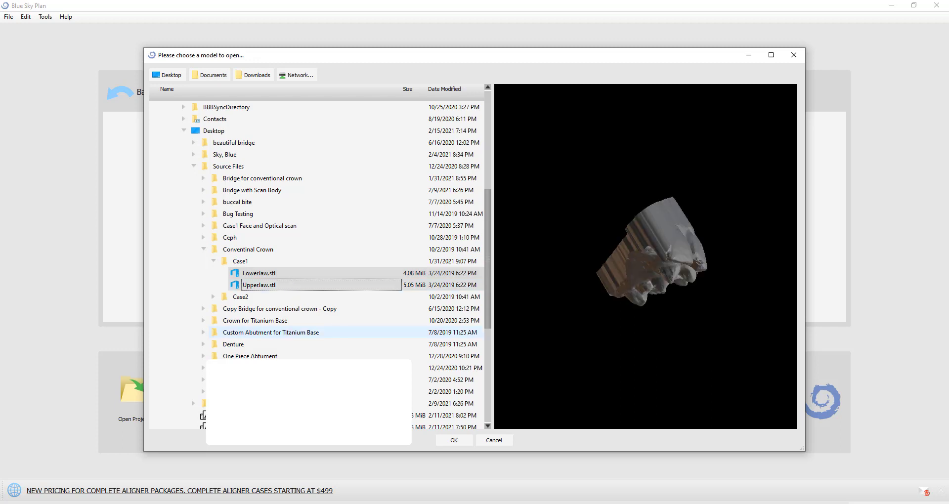
left_click(452, 441)
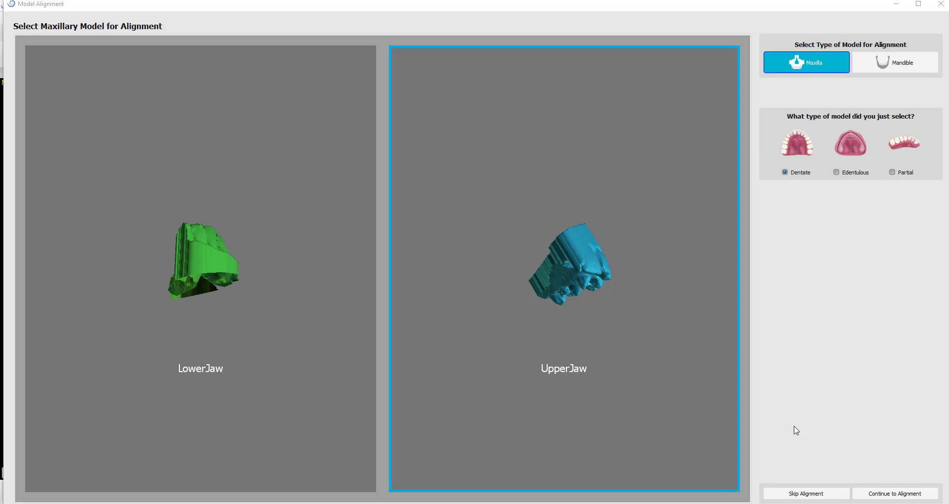
Step: Choose UpperJaw, not LowerJaw, as the Partial maxilla and continue to alignment
left_click(194, 397)
left_click(496, 344)
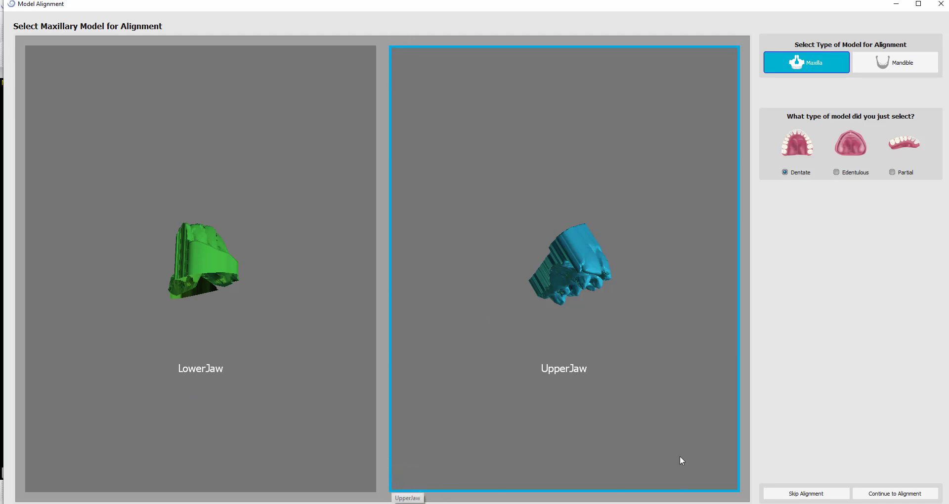
left_click(171, 434)
left_click(462, 426)
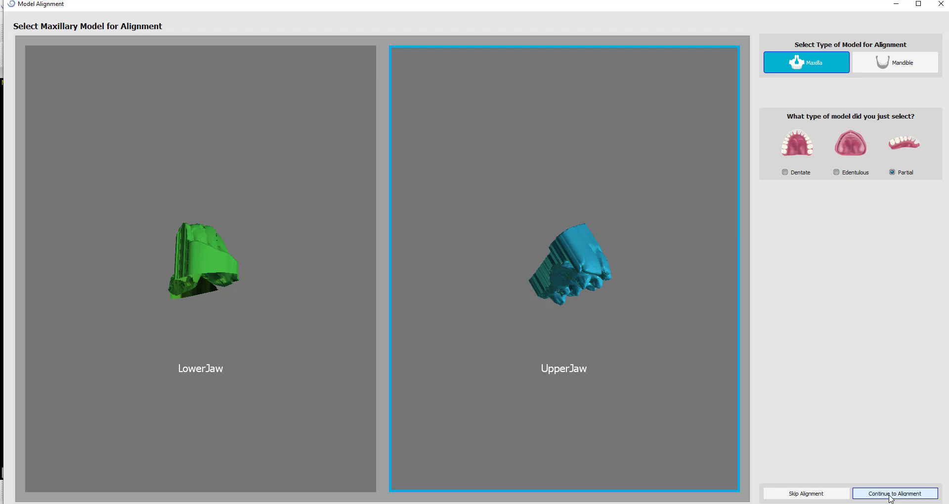
left_click(895, 494)
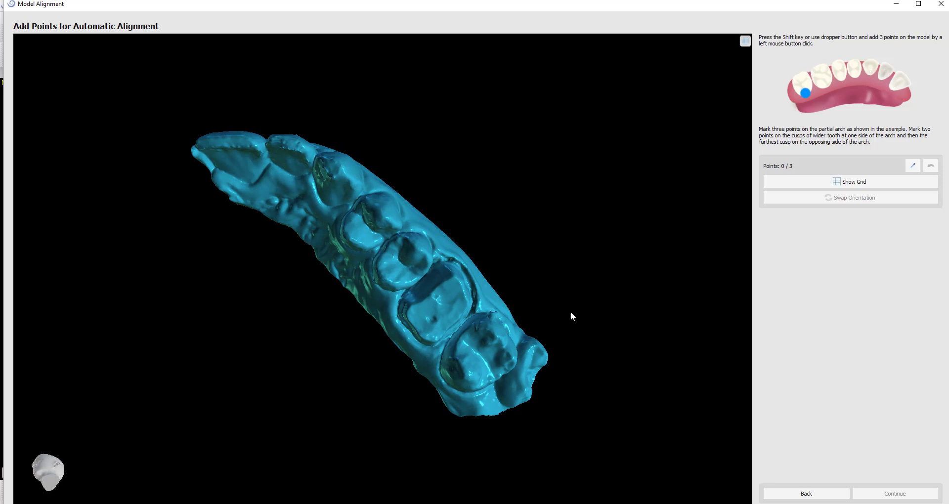
Step: Place three alignment points on the upper arch's cusps to auto-align it
left_click_drag(572, 317, 543, 290)
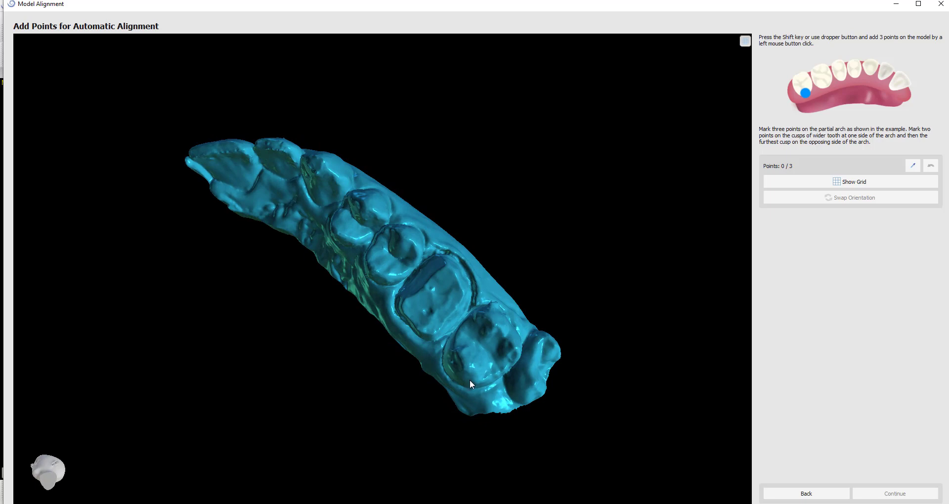
key("shift")
left_click(477, 381)
mouse_move(323, 391)
left_mouse_down()
mouse_move(388, 356)
mouse_move(393, 384)
mouse_move(259, 273)
mouse_move(239, 180)
left_mouse_up()
key("shift")
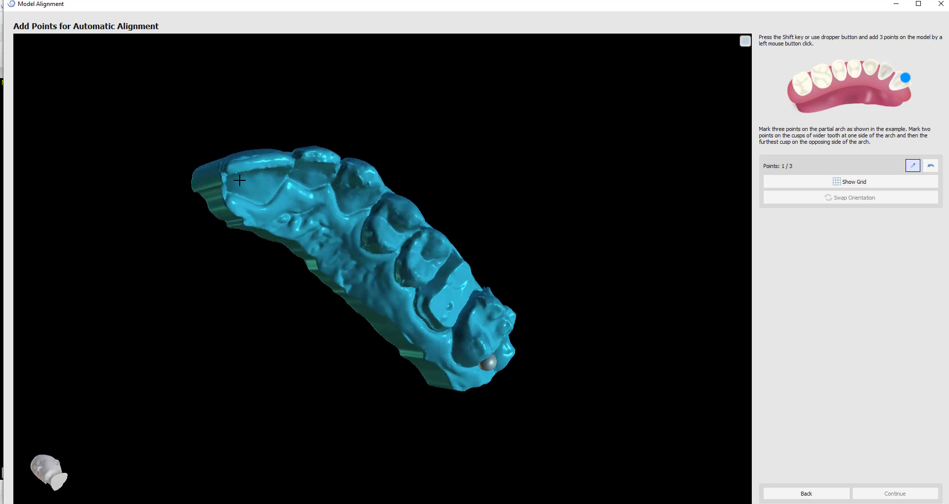
left_click(228, 166)
left_click_drag(636, 290, 437, 233)
key("shift")
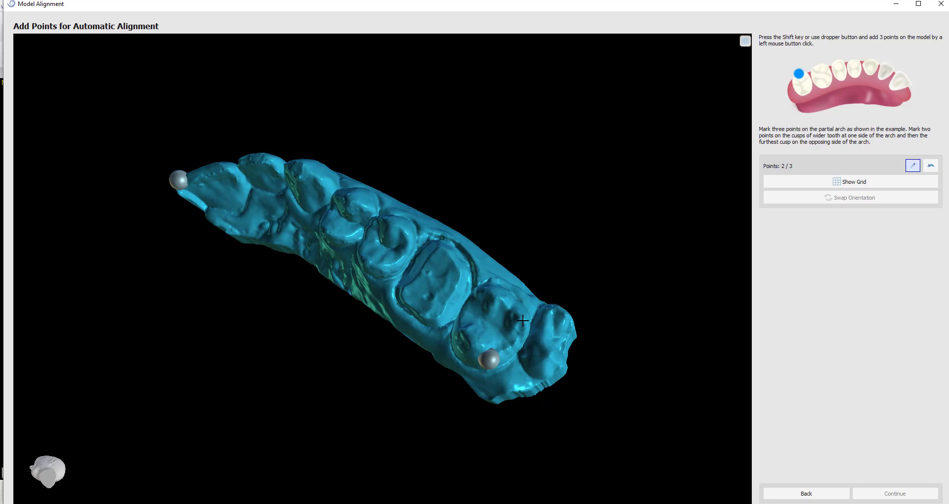
left_click(523, 317)
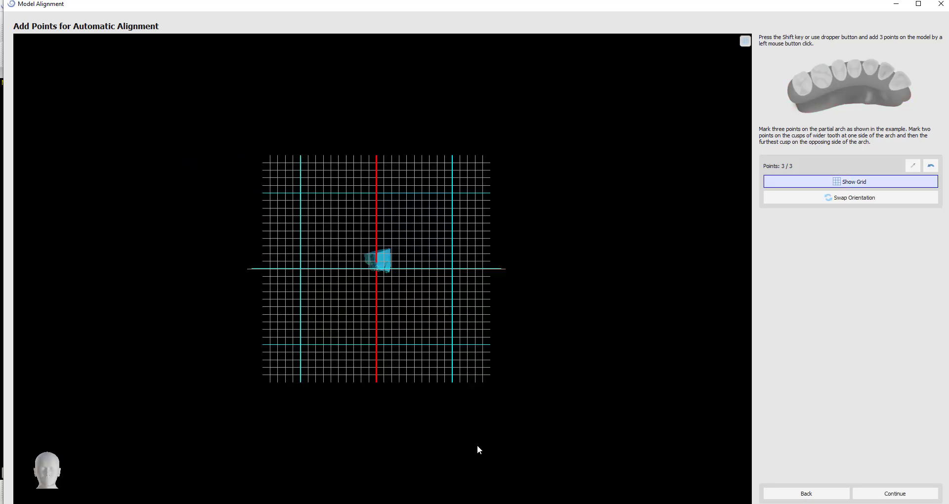
Step: Zoom the aligned jaw and toggle Show Grid off and back on
scroll(477, 450, "up", 5)
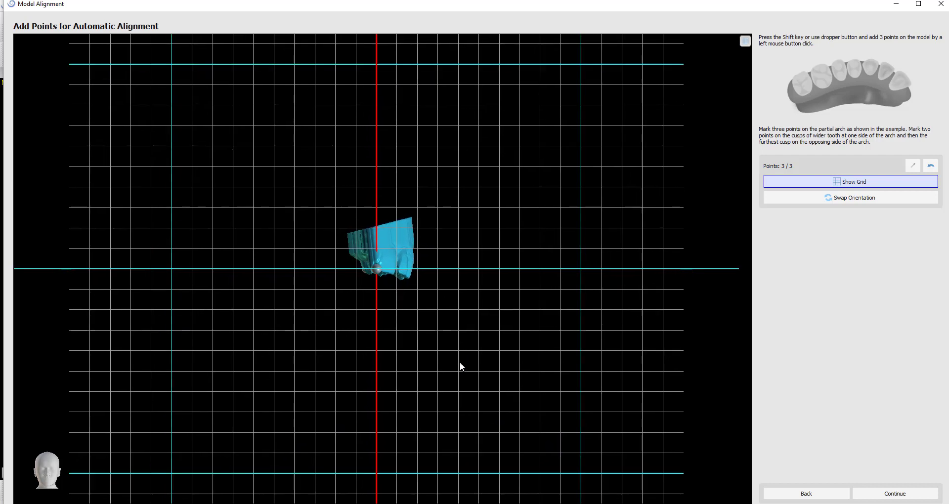
scroll(460, 365, "up", 3)
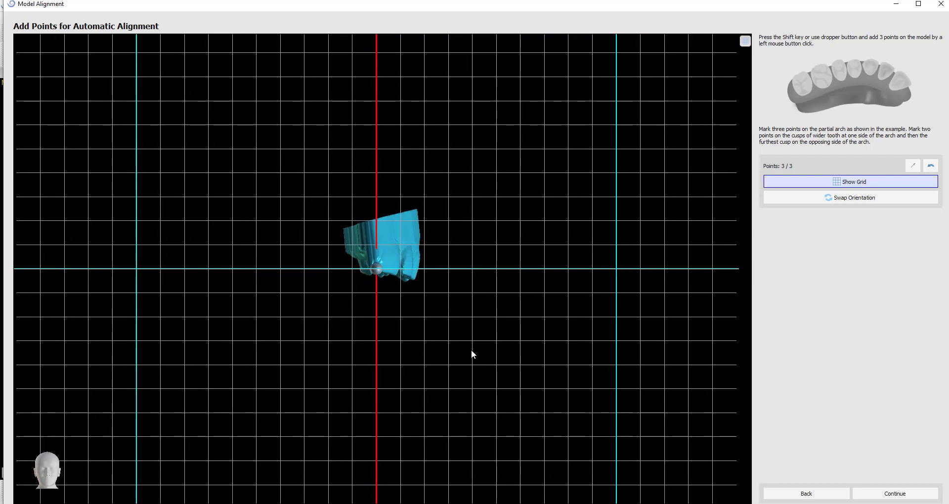
scroll(483, 428, "down", 4)
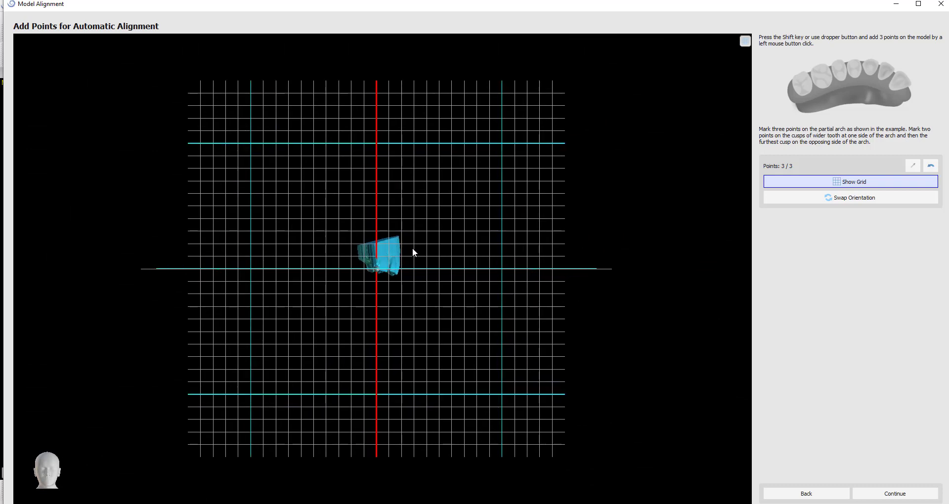
left_click(827, 190)
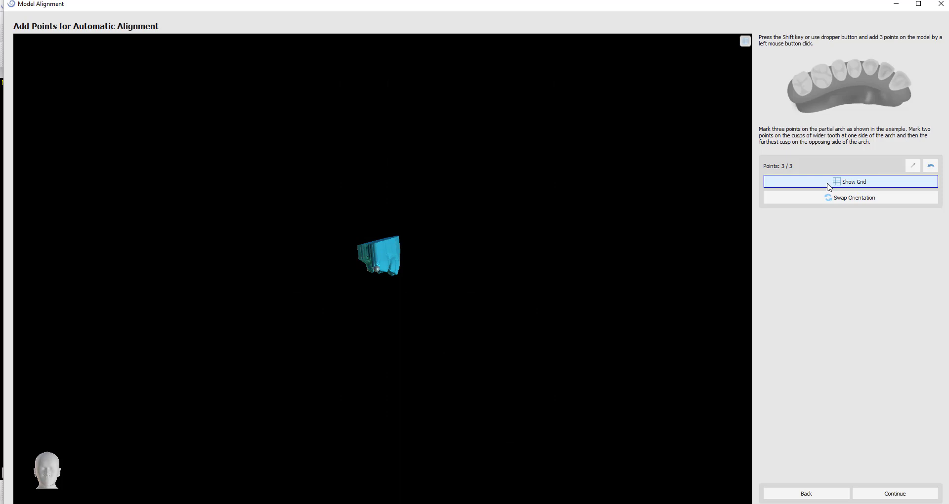
left_click(828, 186)
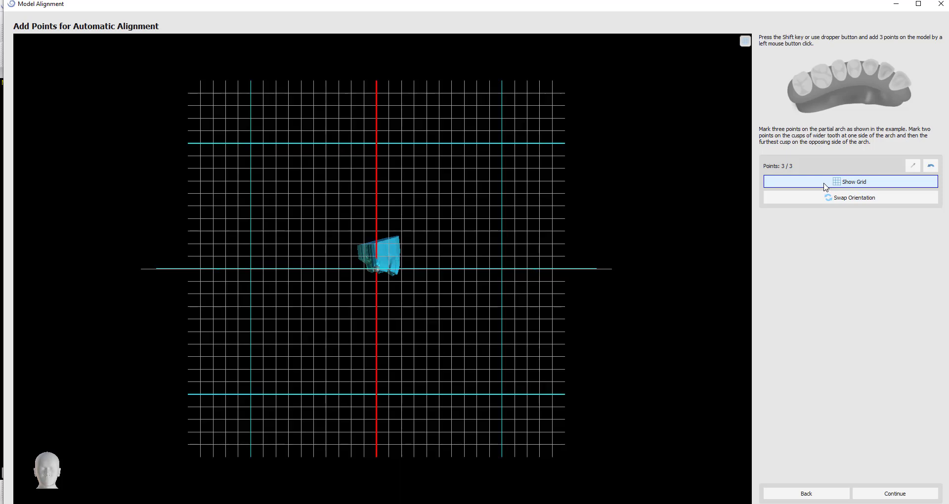
Step: Enter manual refinement and toggle Show Grid and Show Widget off and on
left_click(900, 494)
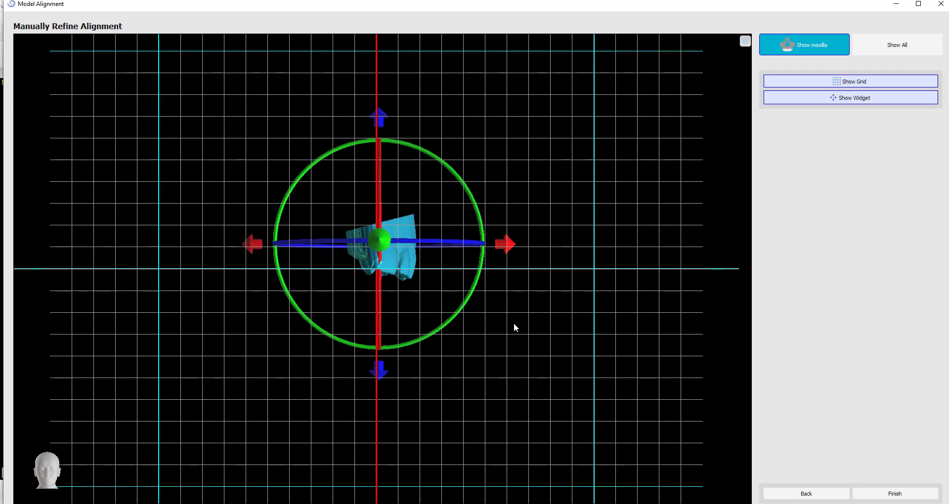
scroll(514, 328, "down", 3)
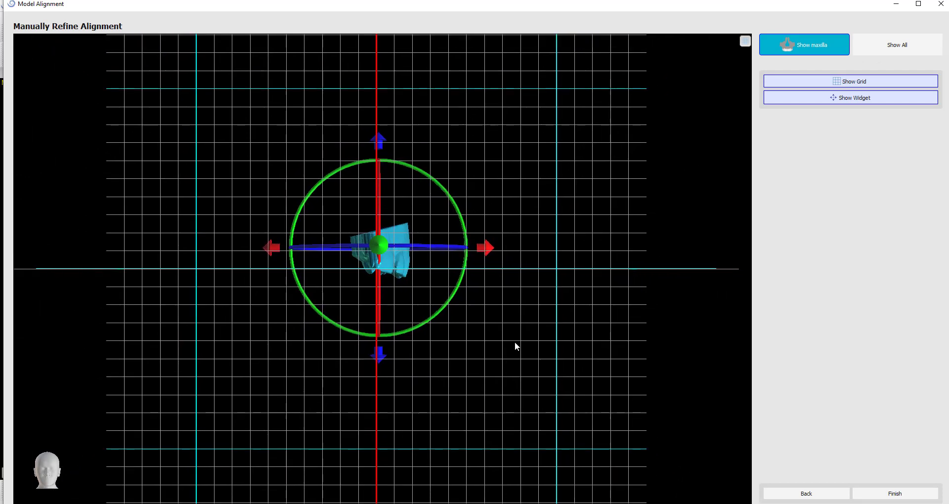
scroll(515, 346, "up", 1)
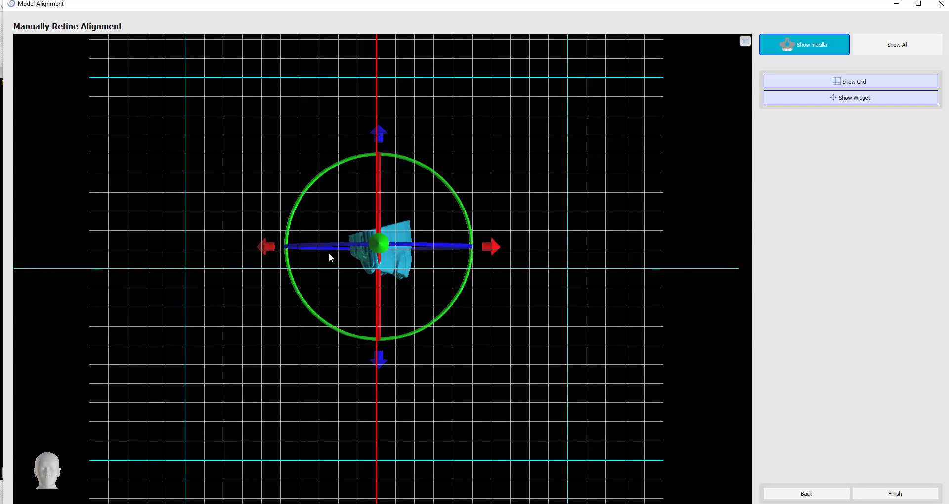
left_click_drag(206, 297, 181, 318)
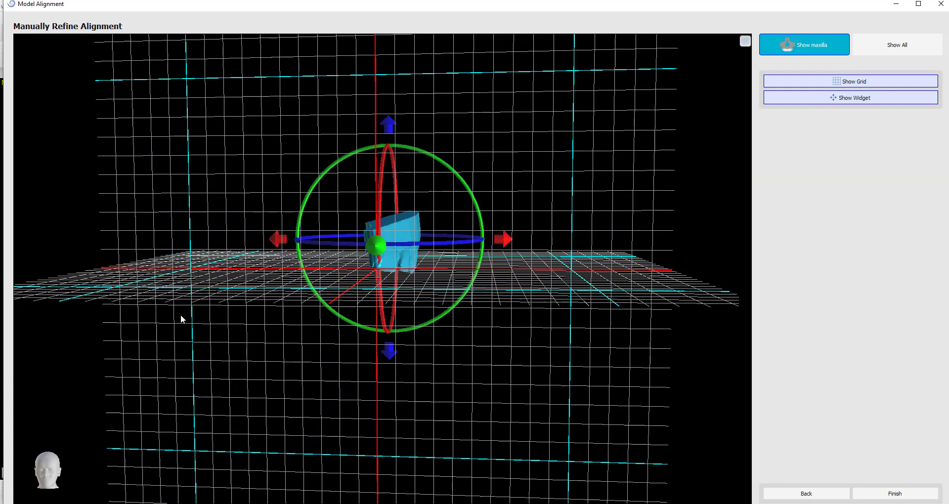
left_click(846, 85)
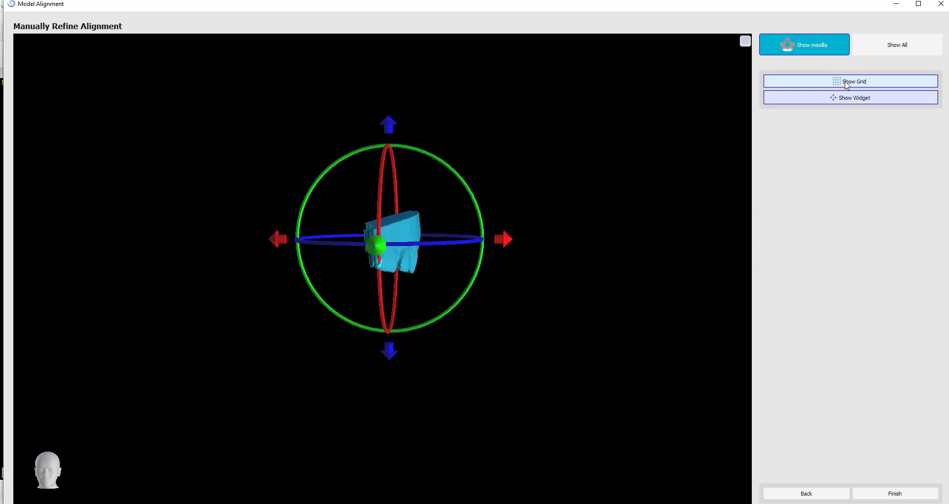
left_click(847, 85)
left_click(851, 98)
left_click(851, 98)
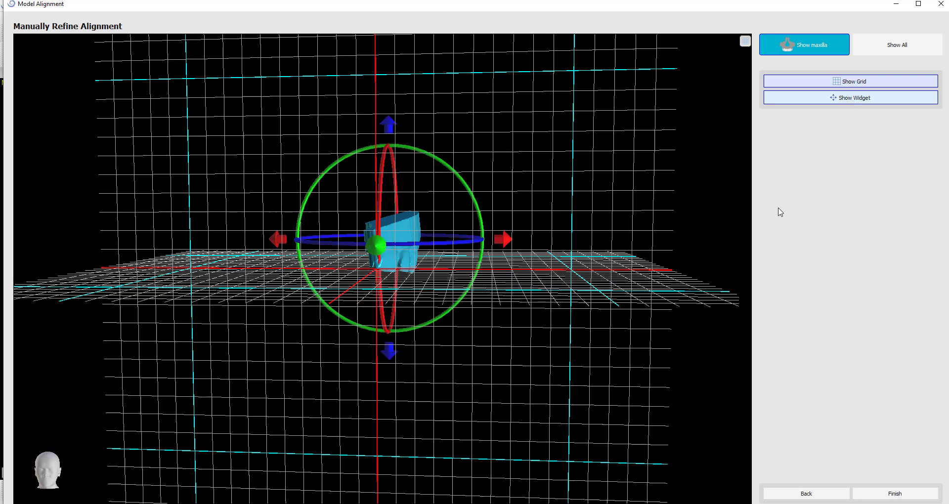
left_click_drag(528, 383, 500, 362)
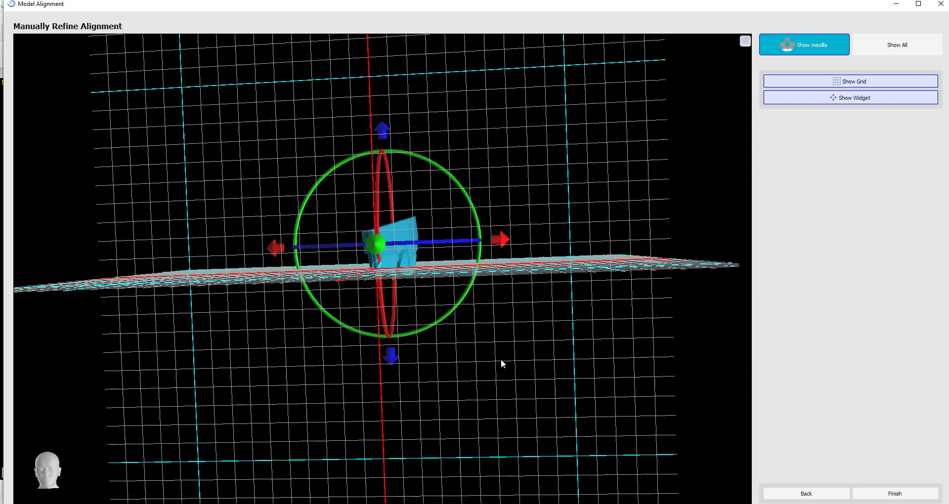
Step: Compare Show All with Show maxilla and orbit to verify the upper jaw alignment
left_click(900, 47)
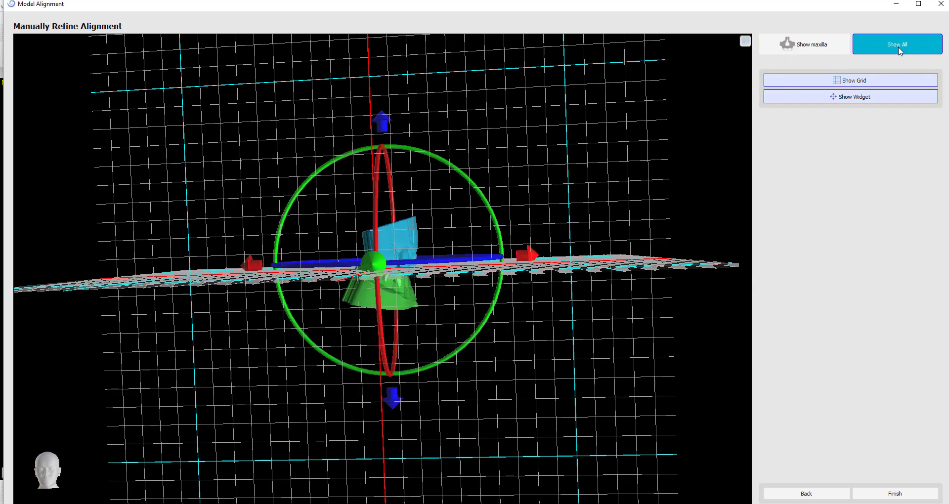
left_click(816, 48)
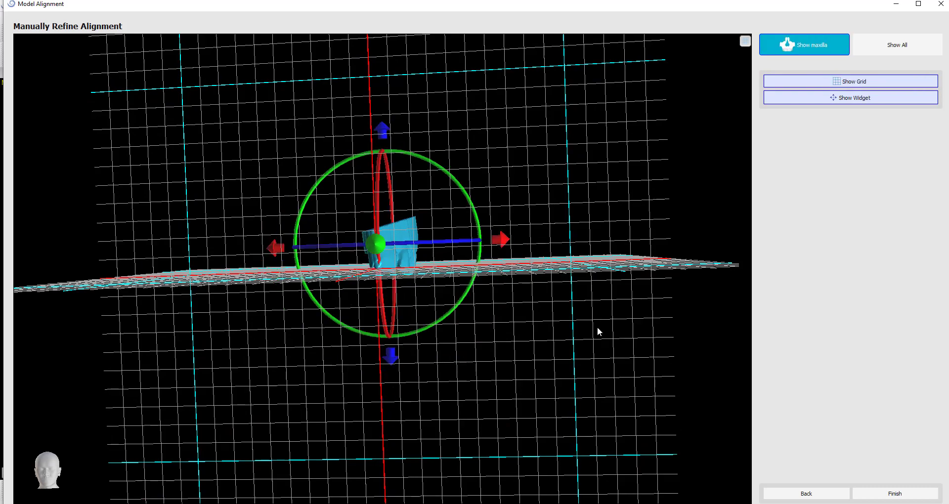
left_click_drag(597, 327, 608, 377)
left_click_drag(417, 425, 316, 398)
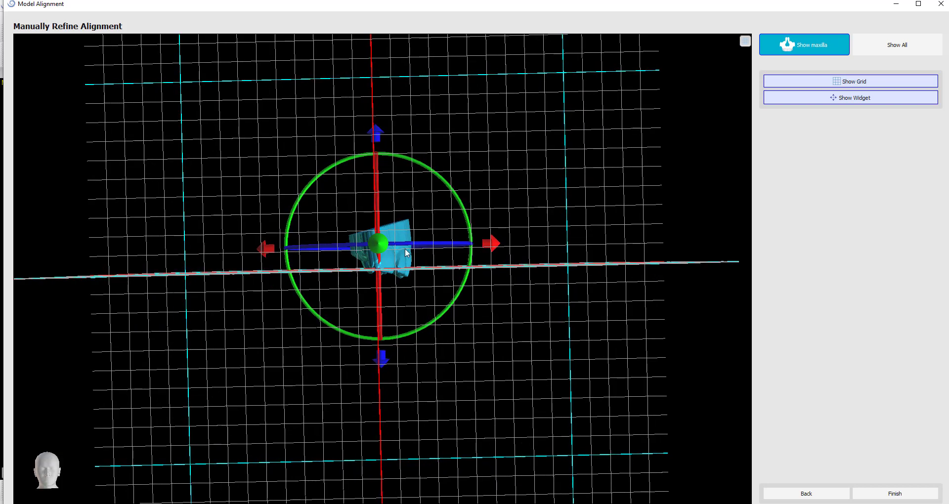
Step: Finish alignment and select LowerJaw in the Model dropdown
left_click(914, 496)
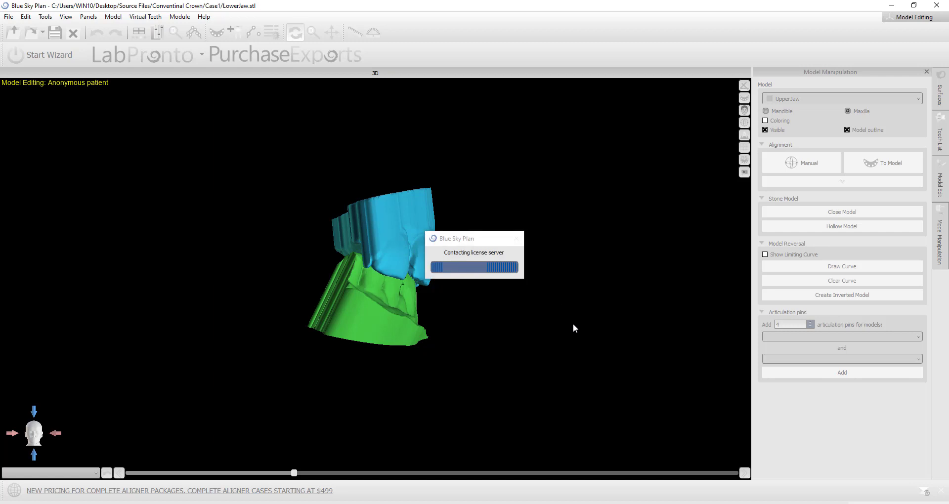
left_click_drag(506, 275, 350, 353)
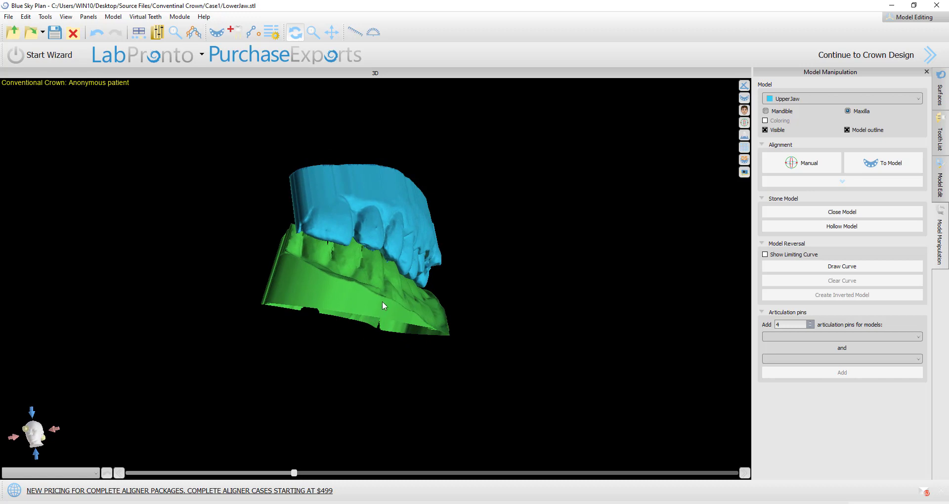
left_click_drag(325, 323, 337, 305)
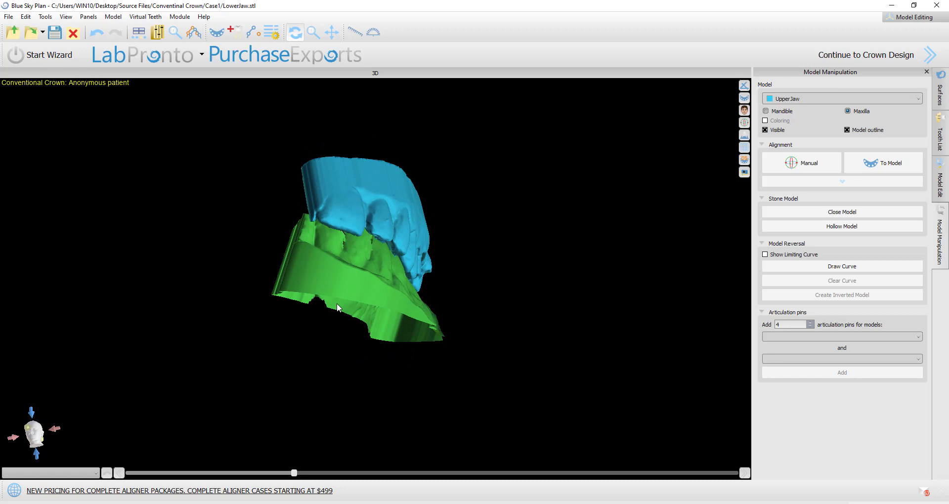
left_click(783, 97)
left_click(797, 108)
left_click(776, 111)
left_click_drag(312, 418, 349, 382)
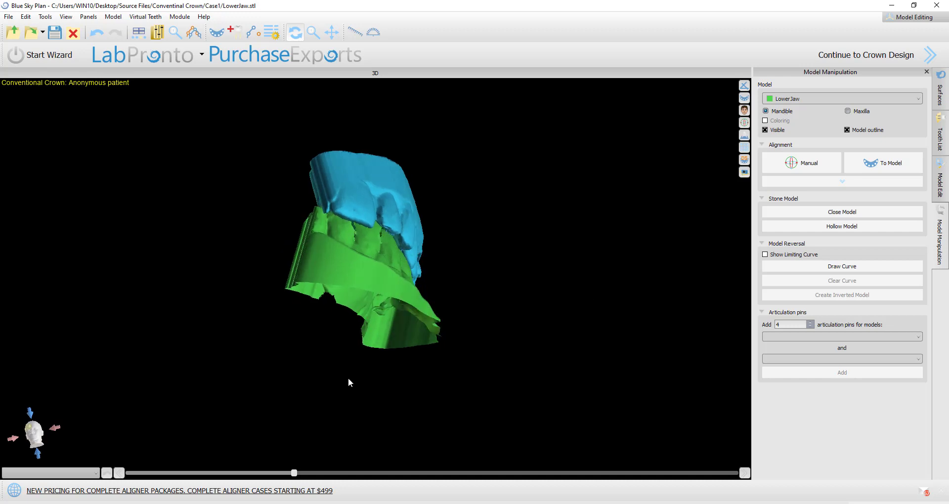
left_click_drag(181, 312, 205, 390)
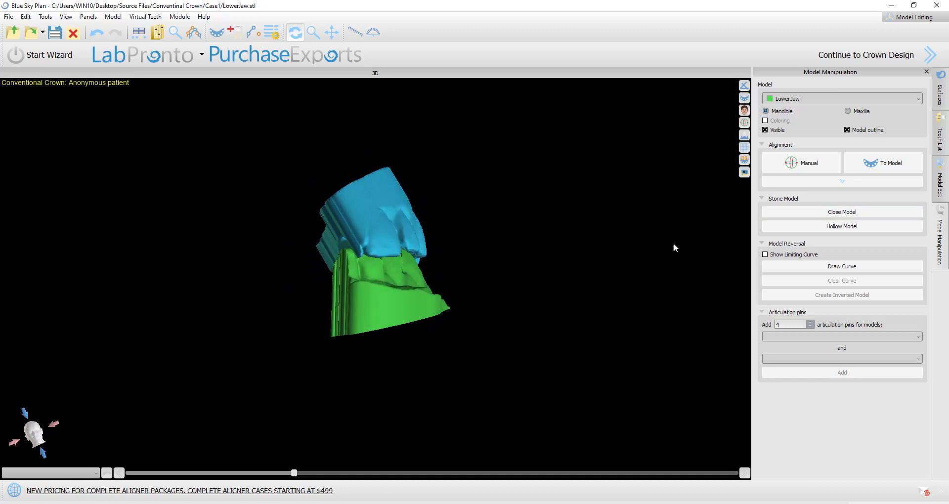
Step: Create a hollow copy of LowerJaw and confirm it in the Surfaces list
left_click(825, 229)
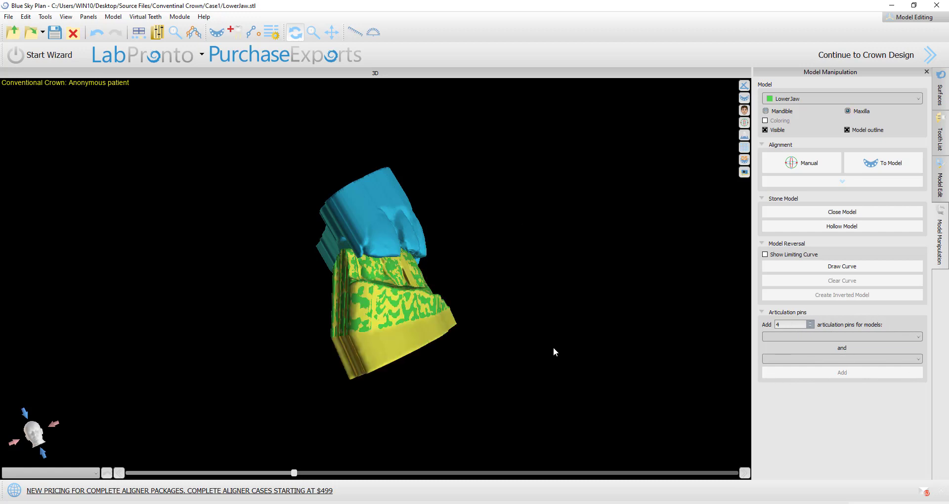
left_click_drag(553, 348, 321, 369)
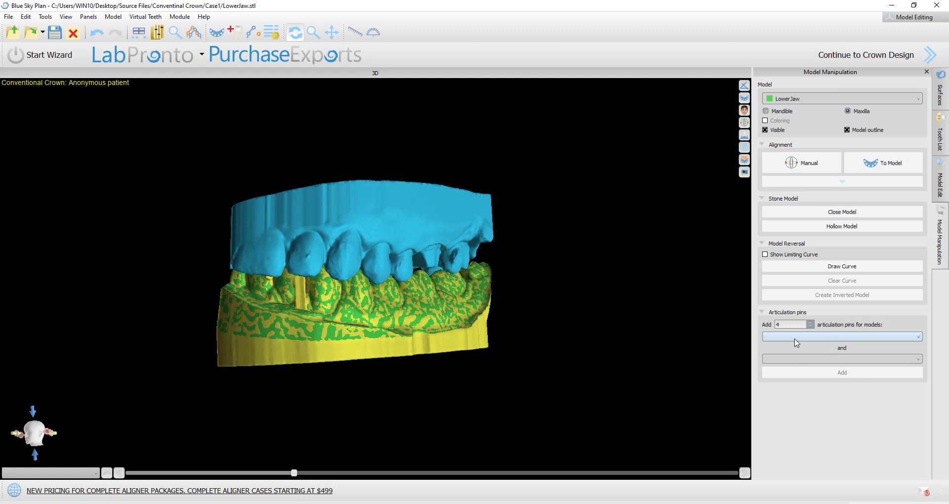
left_click_drag(210, 312, 248, 300)
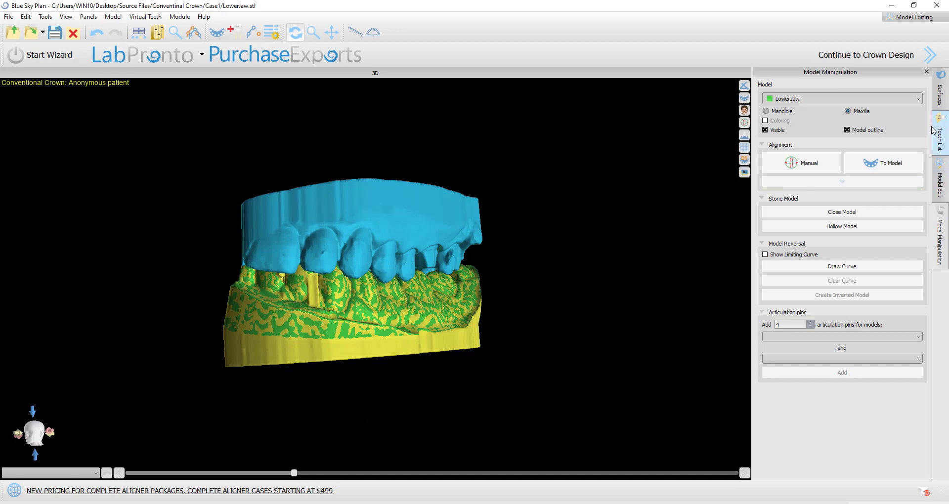
left_click(939, 99)
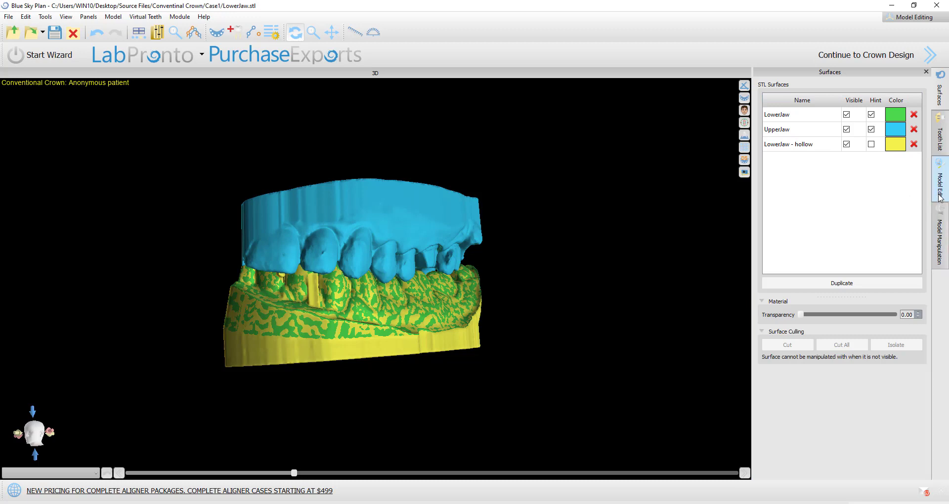
Step: Set up a Conventional crown on the maxilla with LowerJaw as antagonist
left_click(851, 55)
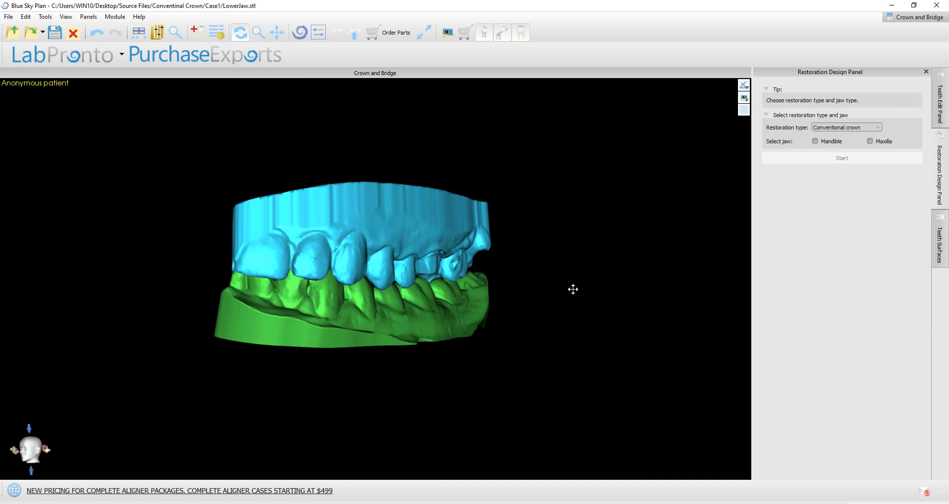
left_click(821, 129)
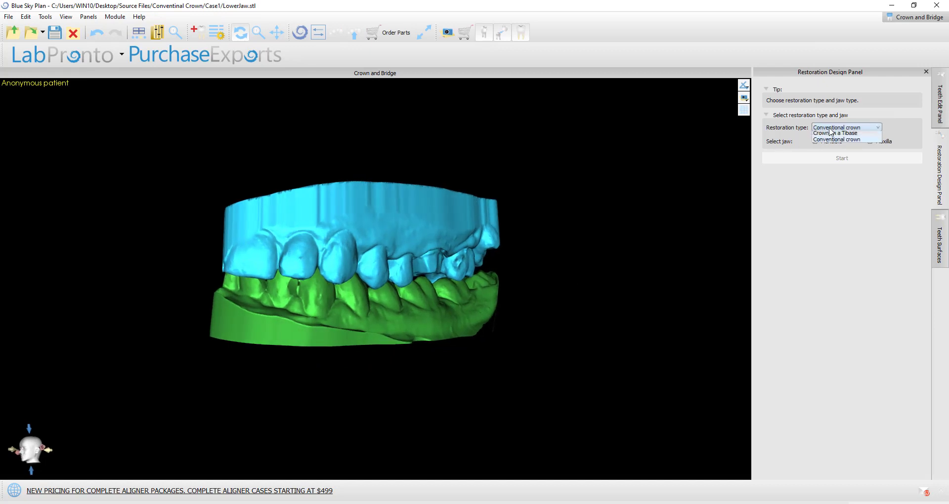
left_click(823, 129)
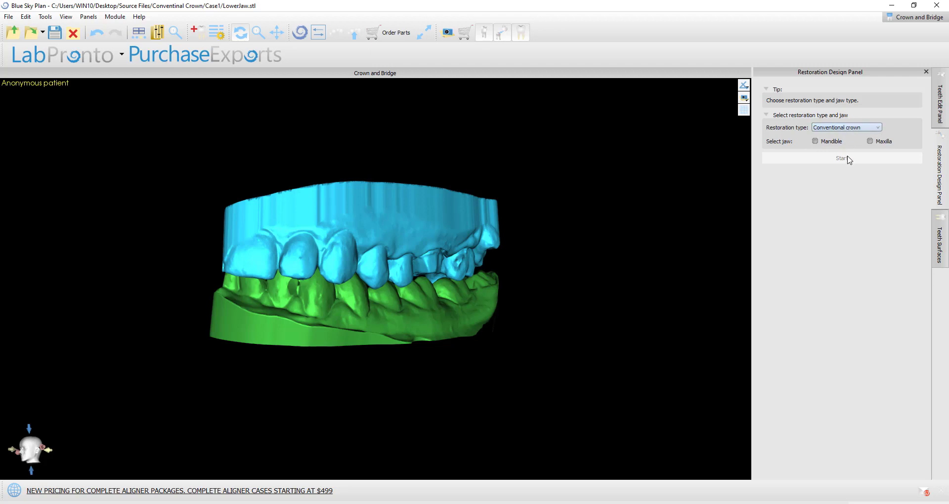
left_click(871, 141)
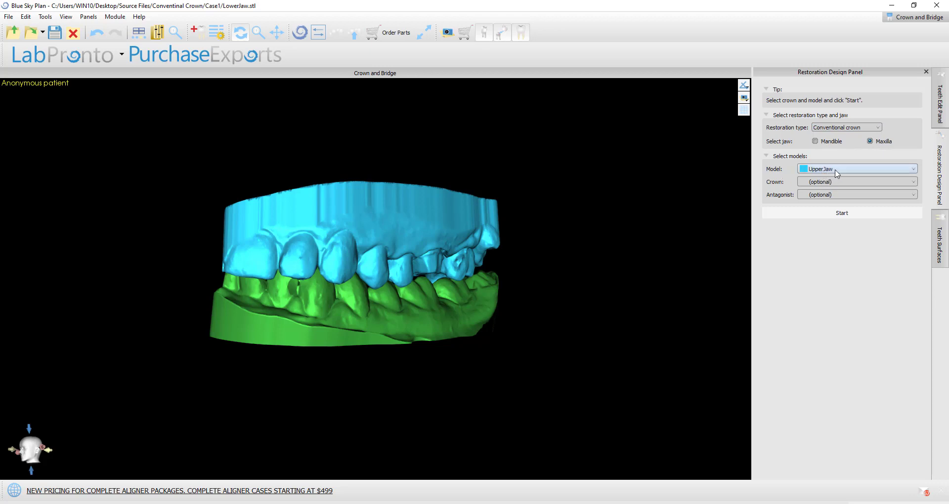
left_click(817, 197)
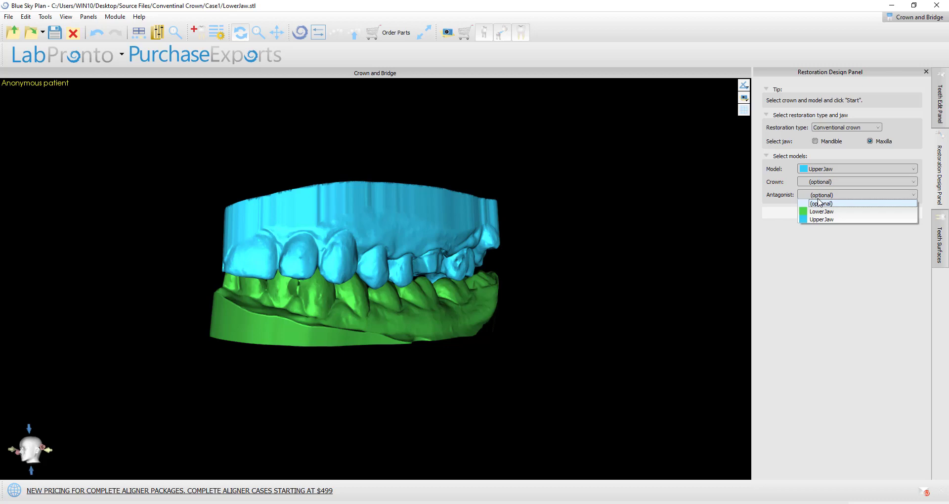
left_click(821, 212)
left_click_drag(578, 256, 419, 193)
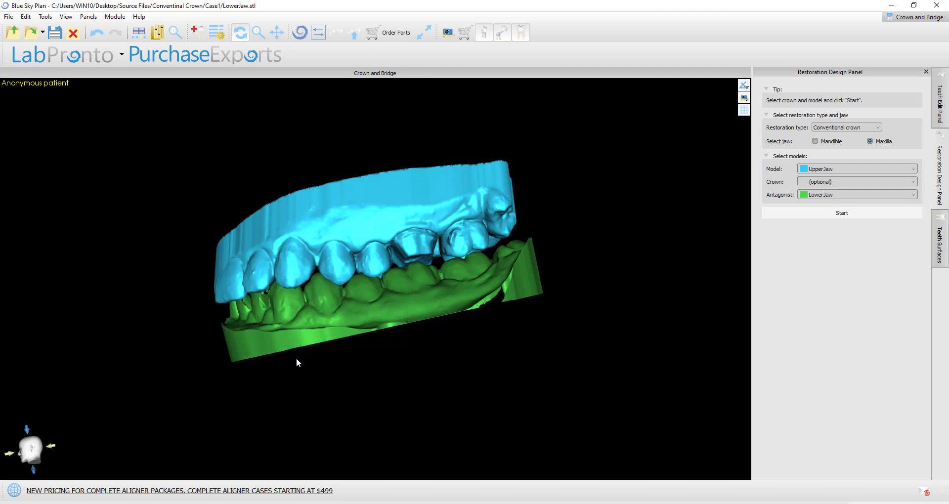
mouse_move(403, 387)
left_mouse_down()
mouse_move(396, 372)
mouse_move(393, 385)
left_mouse_up()
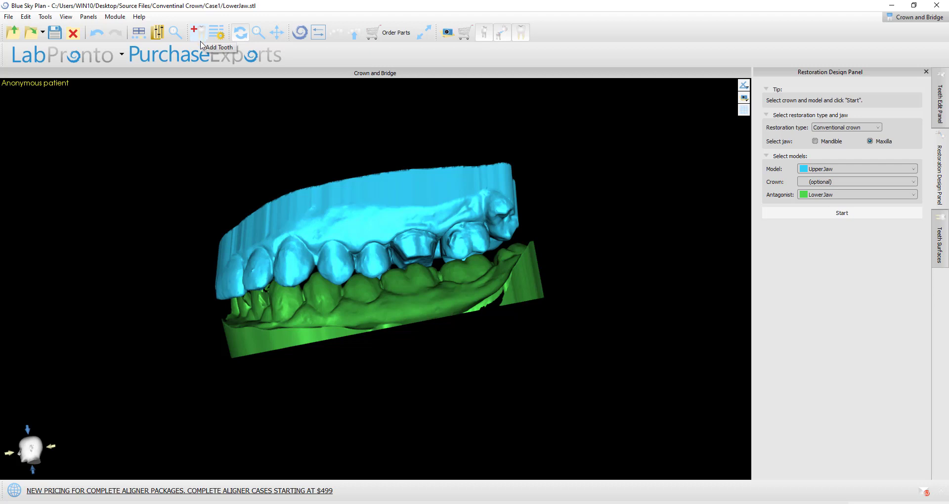
Step: Reset the working model to UpperJaw and the antagonist to LowerJaw
left_click(336, 334)
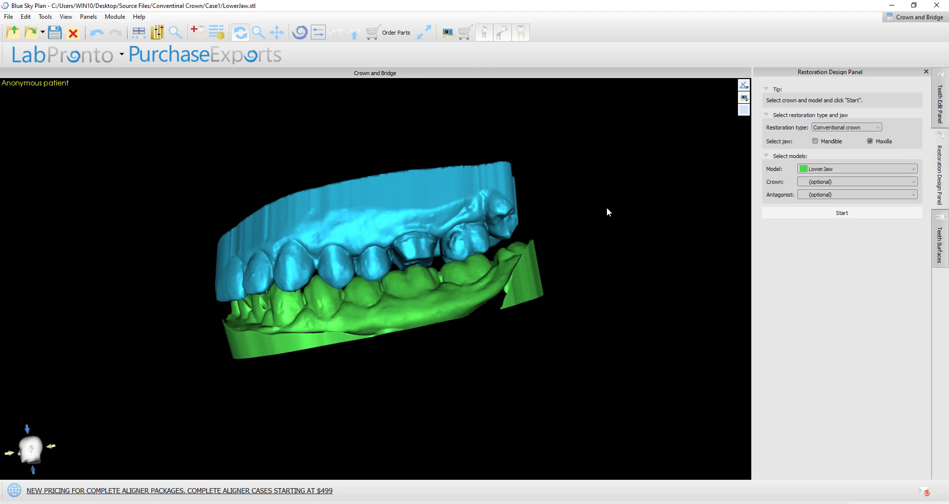
left_click(837, 170)
left_click(834, 186)
left_click(836, 195)
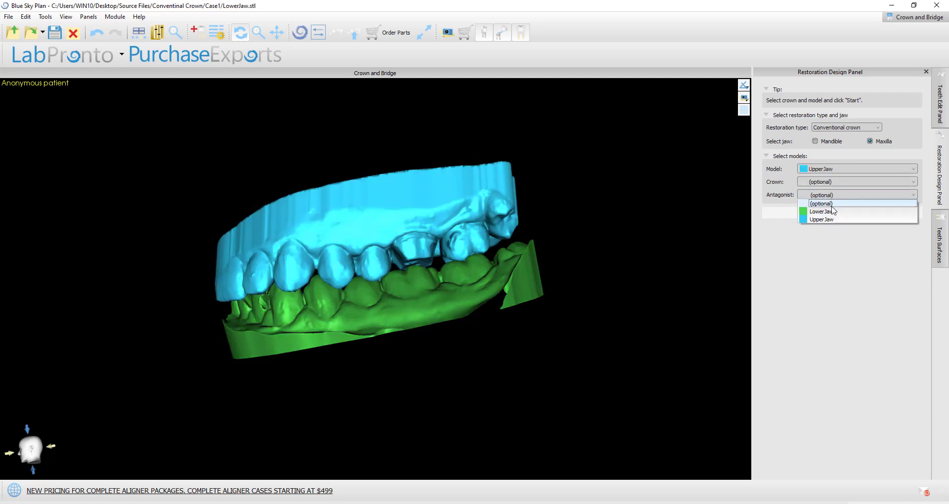
left_click(832, 211)
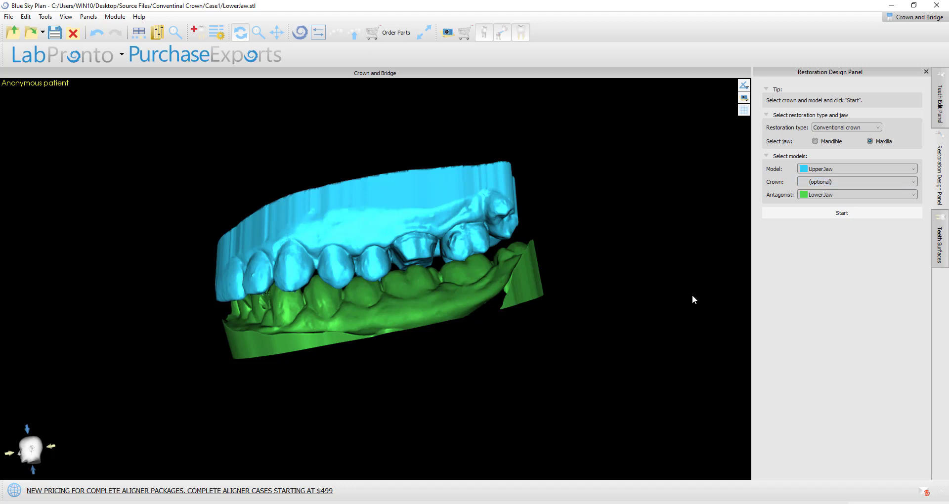
Step: Start the crown design and zoom to an occlusal view of the upper molar prep
left_click(818, 214)
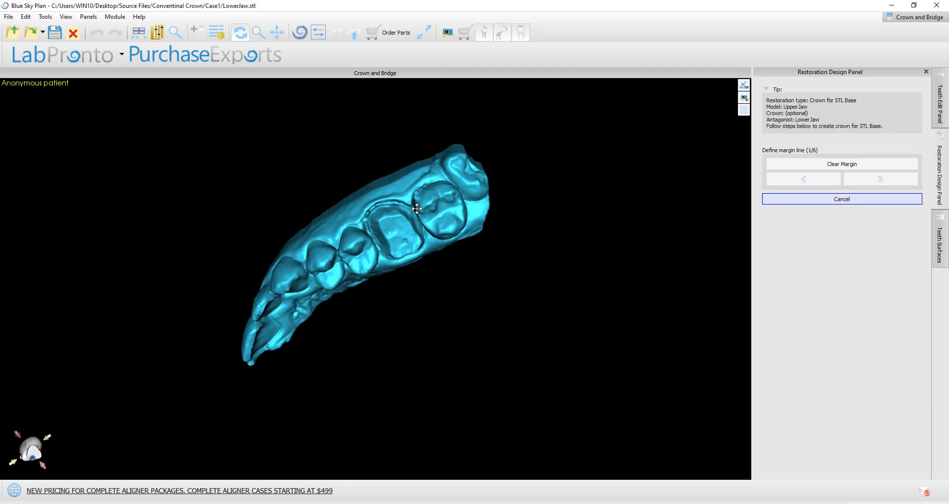
right_click_drag(416, 208, 453, 287)
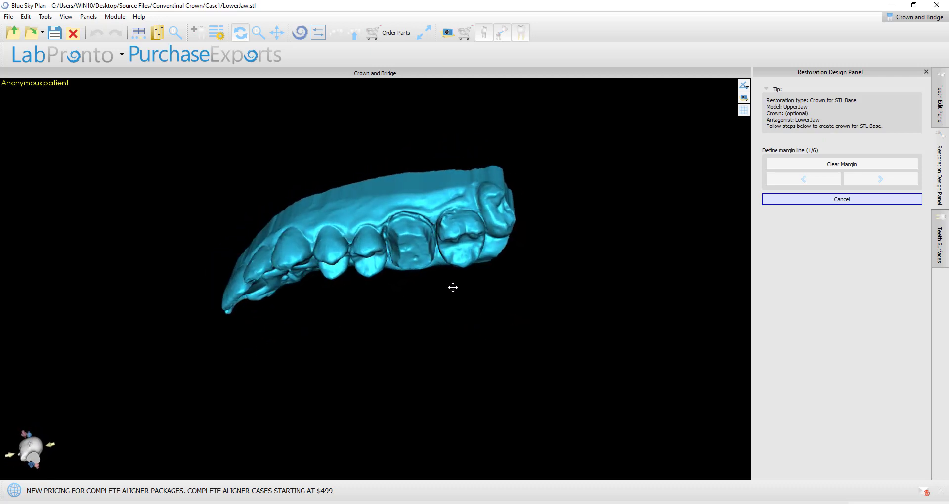
middle_click_drag(445, 445, 435, 368)
right_click_drag(435, 368, 417, 378)
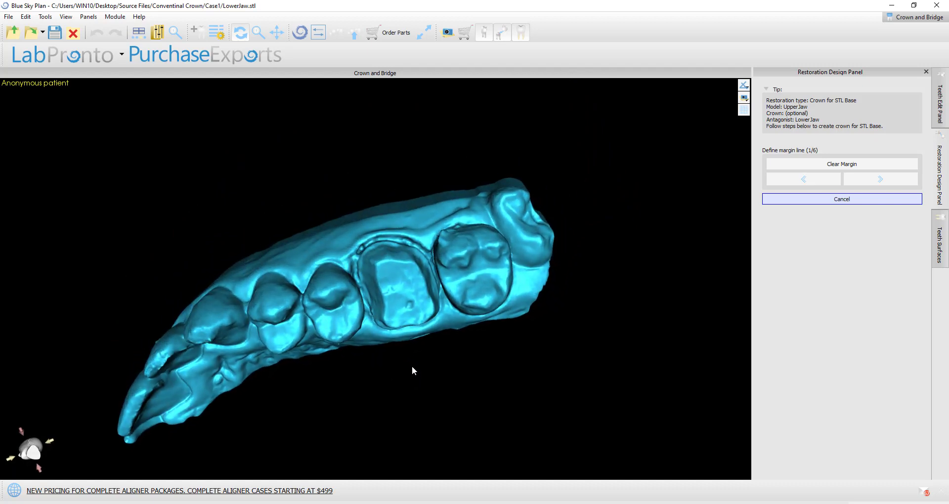
scroll(414, 370, "up", 5)
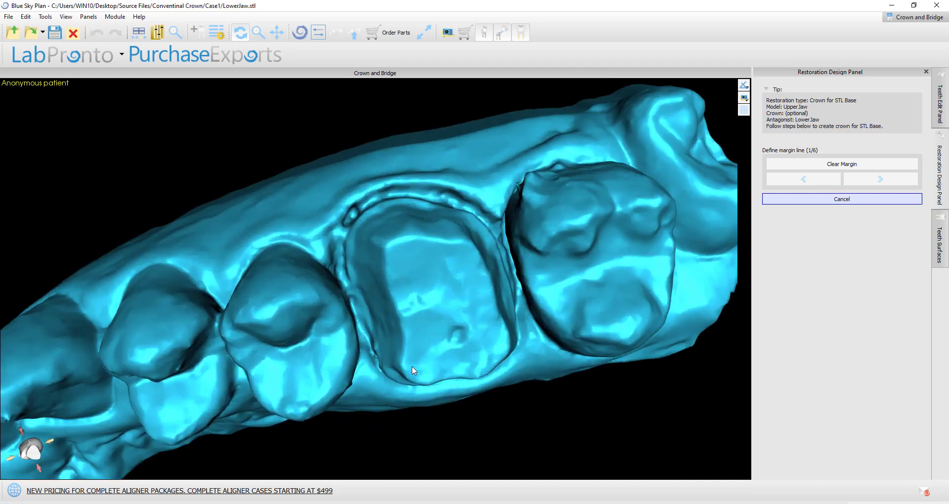
Step: Place margin points around most of the prep's edge
left_click(368, 211)
left_click(387, 203)
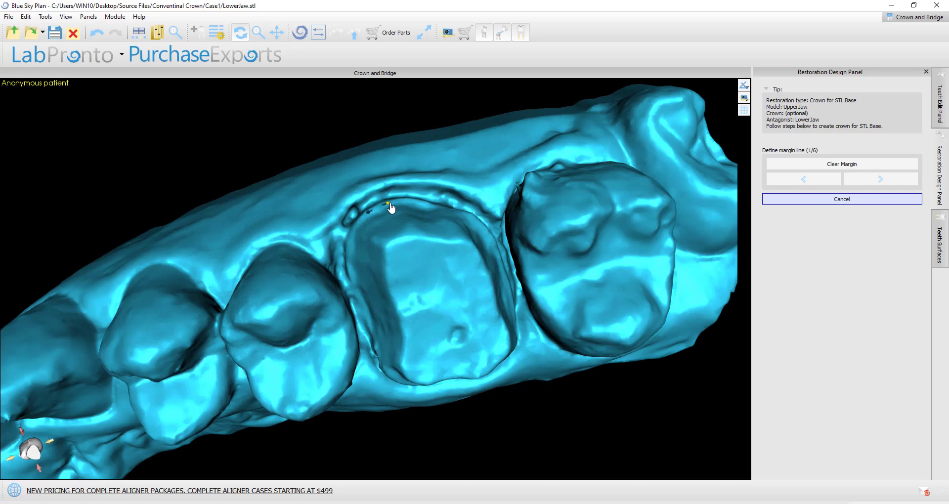
left_click(415, 202)
left_click(444, 208)
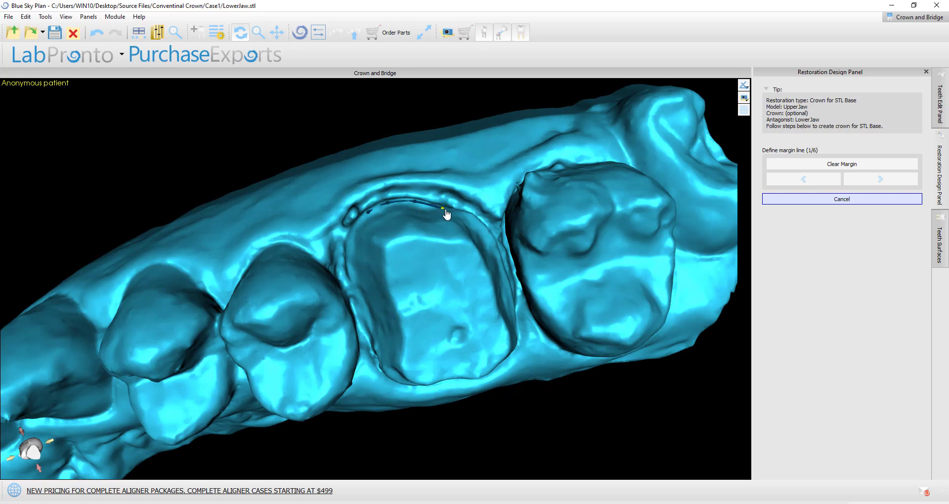
left_click(473, 218)
left_click(491, 237)
left_click(501, 262)
left_click(511, 295)
right_click_drag(448, 434, 496, 310)
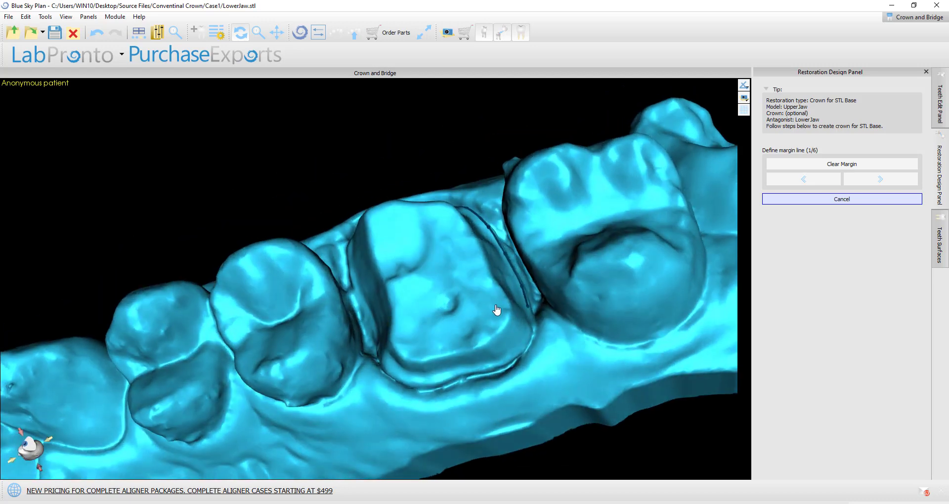
left_click(527, 343)
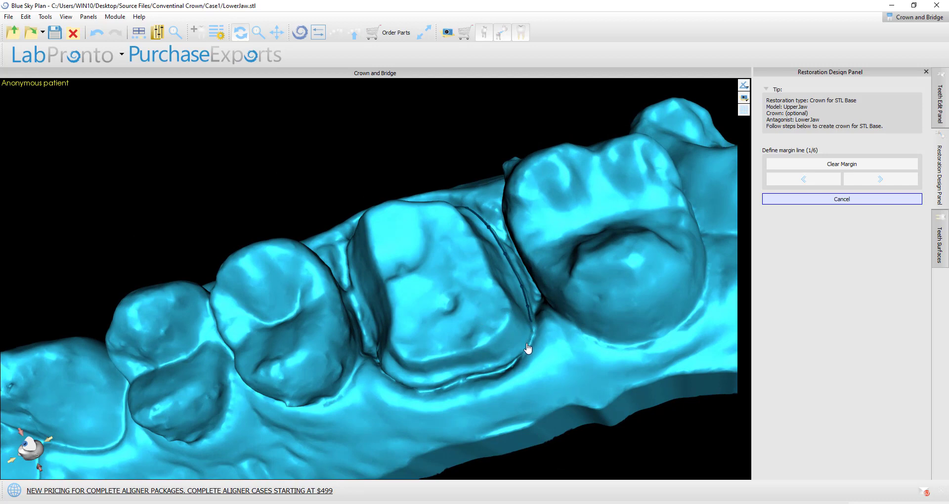
left_click(485, 367)
left_click(454, 376)
left_click(387, 365)
Step: Trace the last stretch of the margin line and check it from several angles
mouse_move(389, 368)
left_mouse_down()
mouse_move(376, 331)
mouse_move(391, 360)
left_mouse_up()
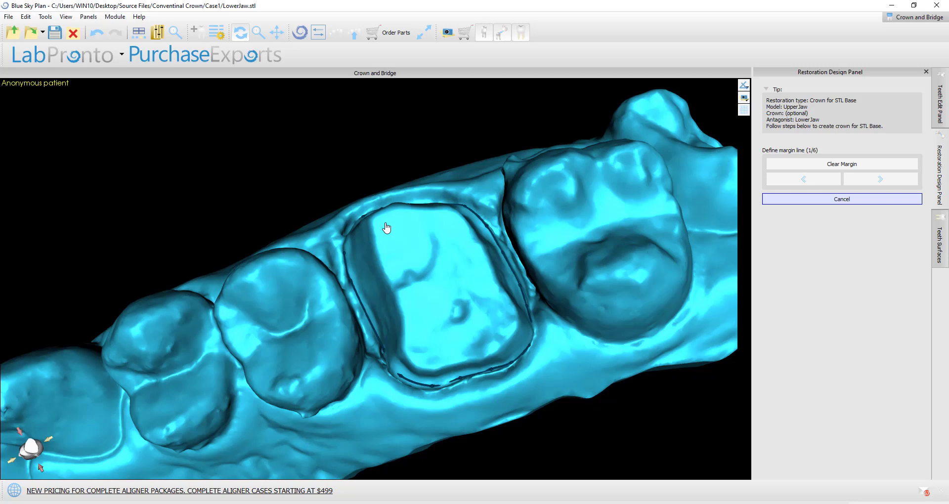
mouse_move(388, 227)
left_mouse_down()
mouse_move(419, 330)
mouse_move(350, 240)
left_mouse_up()
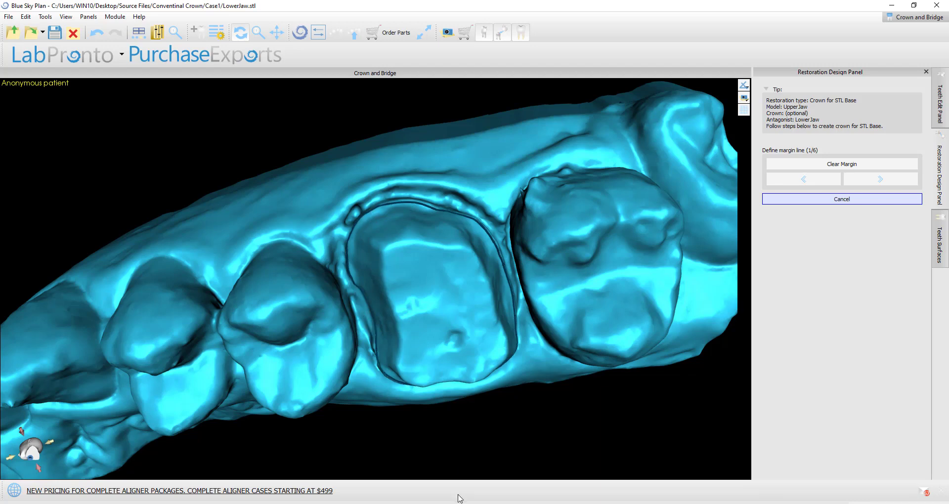
left_click_drag(406, 346, 455, 432)
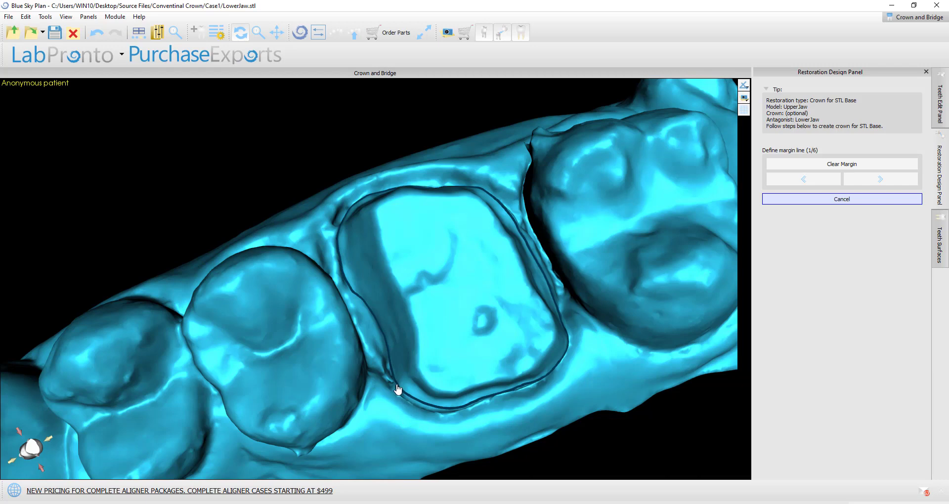
left_click_drag(398, 389, 451, 413)
right_click_drag(596, 420, 564, 449)
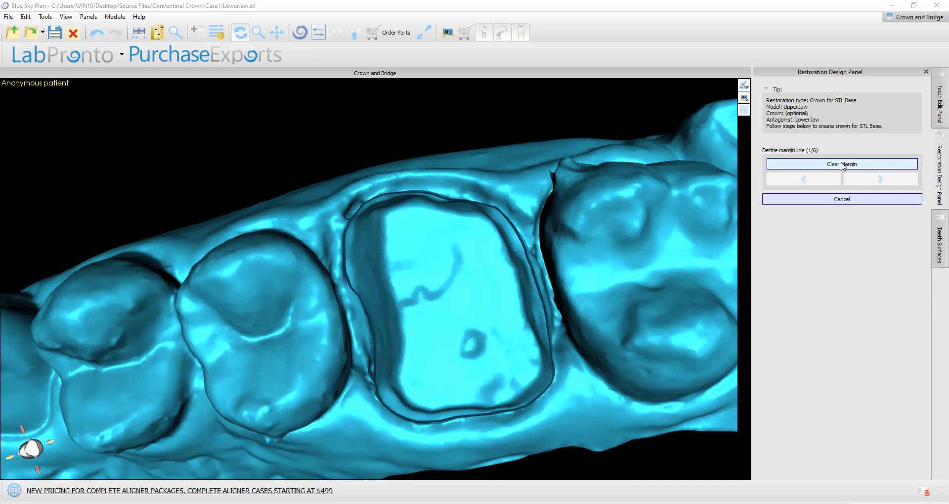
left_click(857, 166)
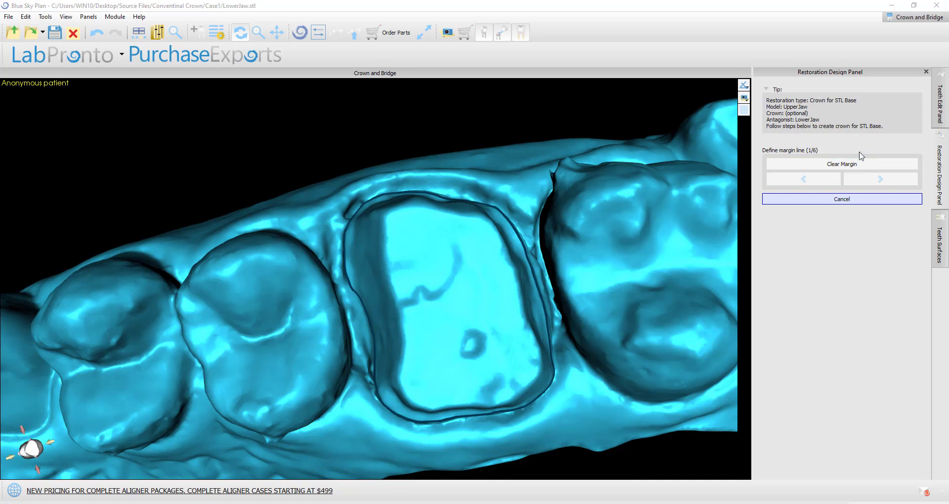
left_click_drag(475, 316, 485, 322)
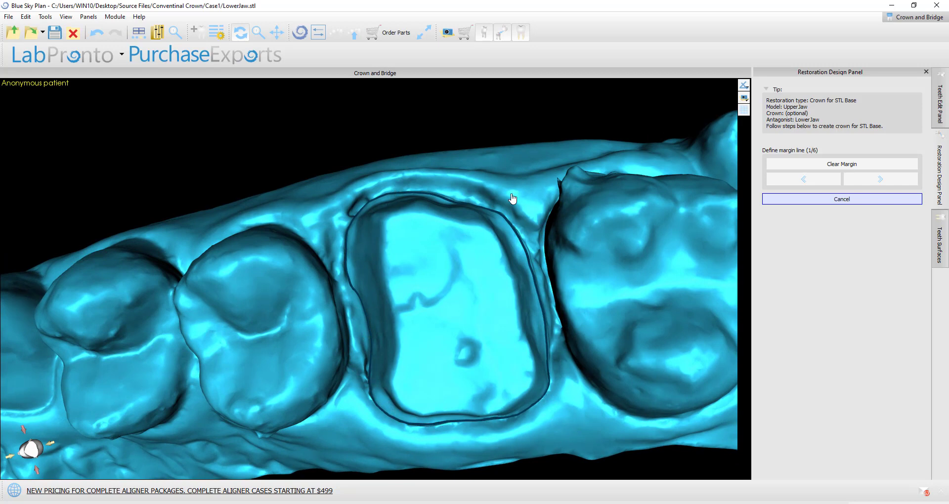
Step: Set the insertion direction from a top-down view of the prep, check undercuts, and advance
left_click(900, 179)
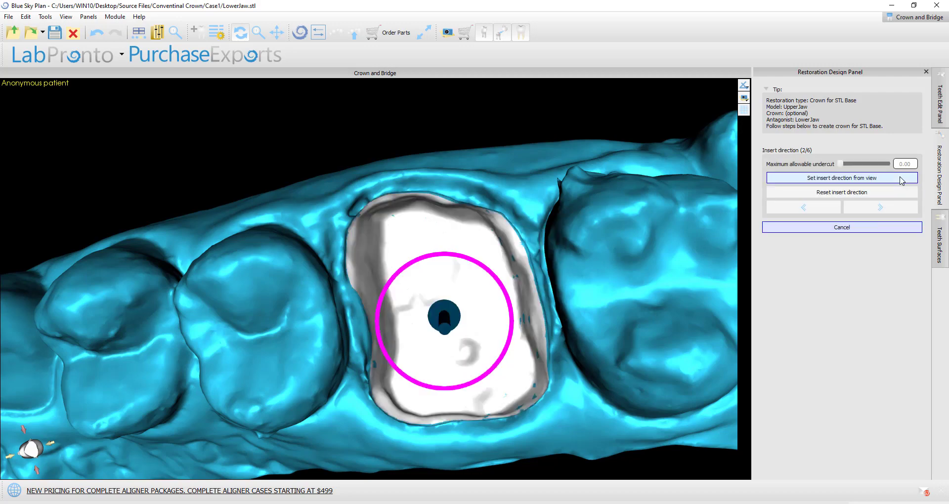
left_click_drag(437, 435, 428, 290)
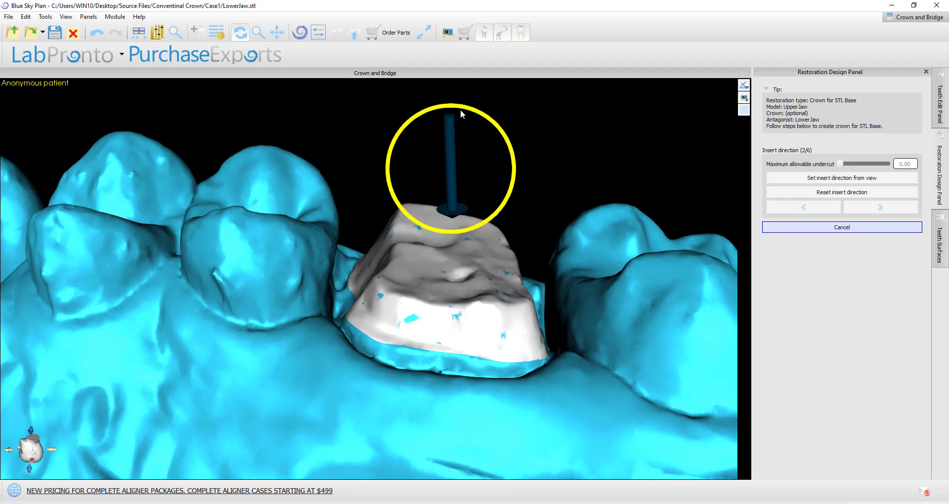
left_click_drag(359, 160, 232, 317)
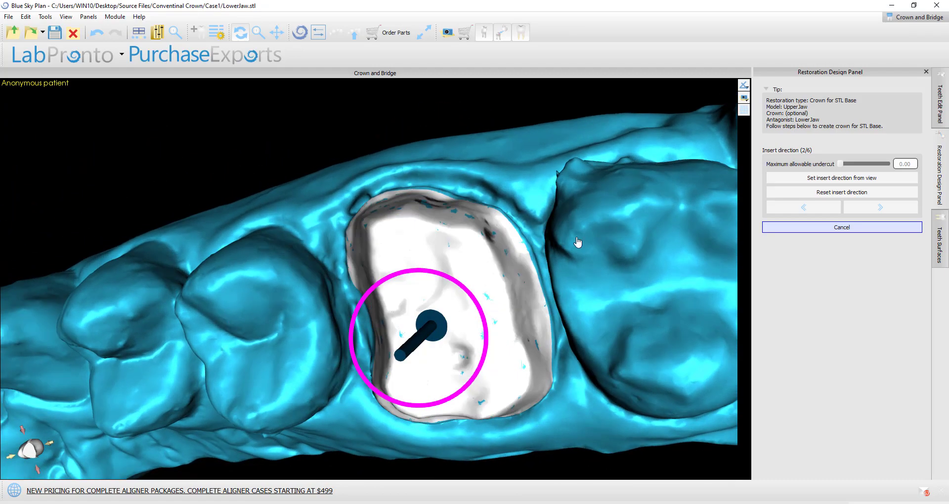
left_click(834, 182)
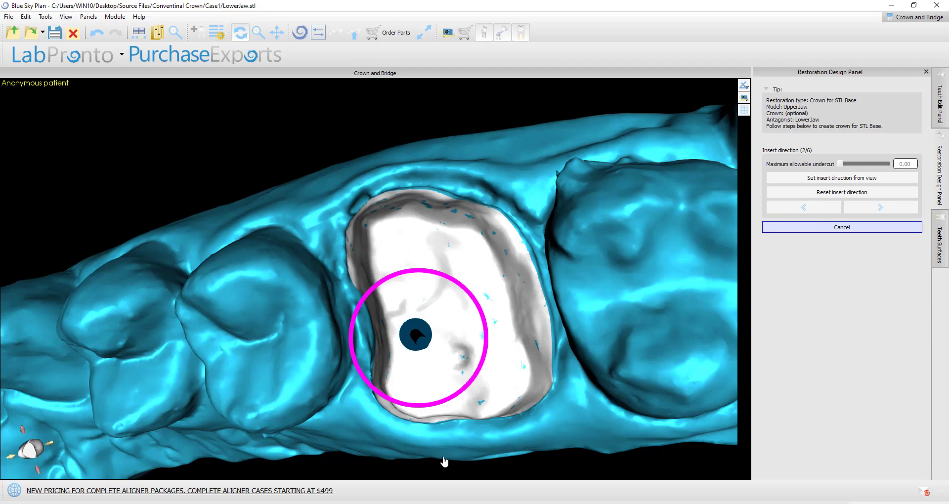
right_click_drag(394, 464, 350, 351)
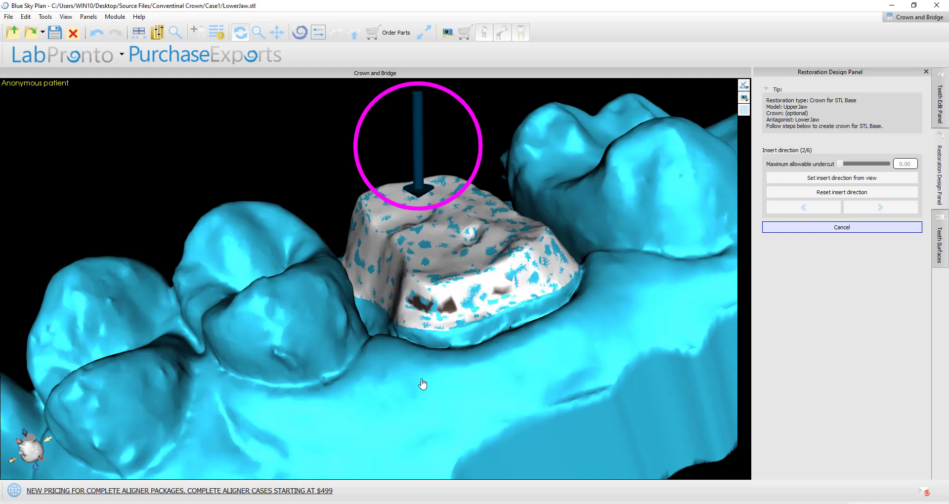
left_click_drag(423, 384, 369, 408)
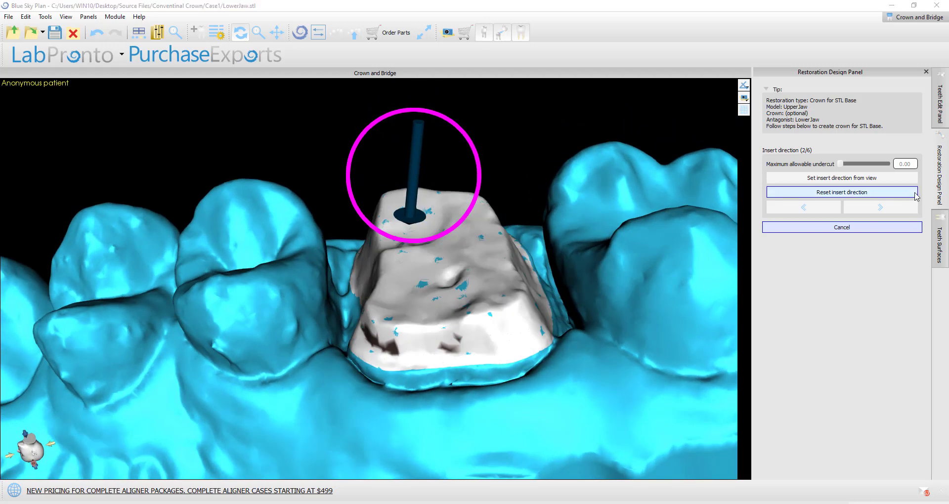
left_click(871, 213)
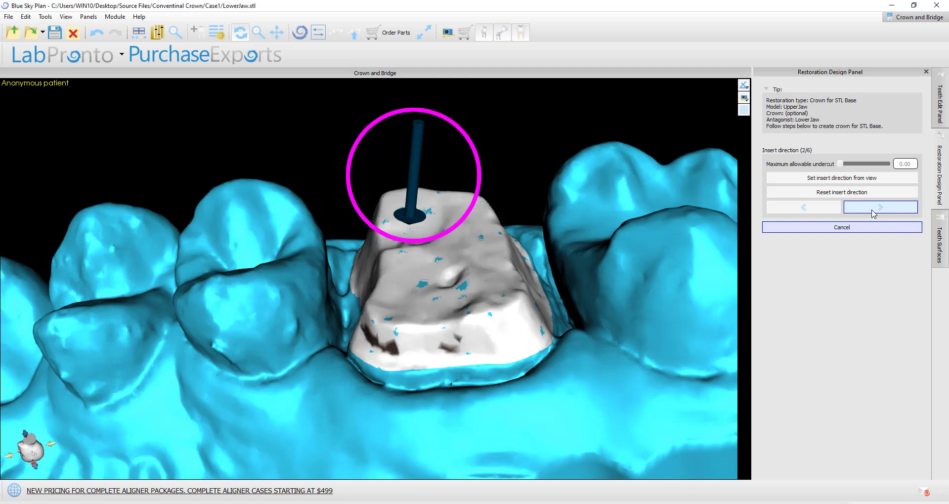
Step: Paint the approximal contact walls on the left and right neighbouring teeth
right_click_drag(291, 242, 301, 282)
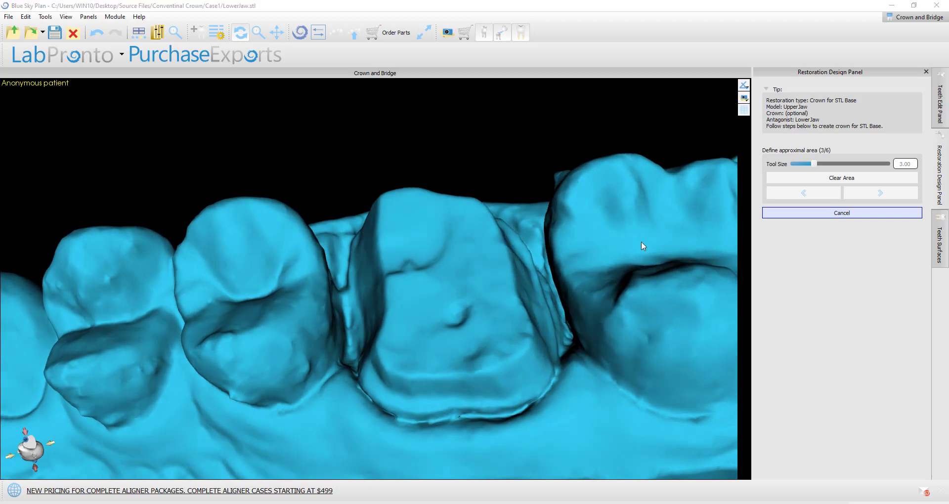
right_click_drag(461, 143, 525, 205)
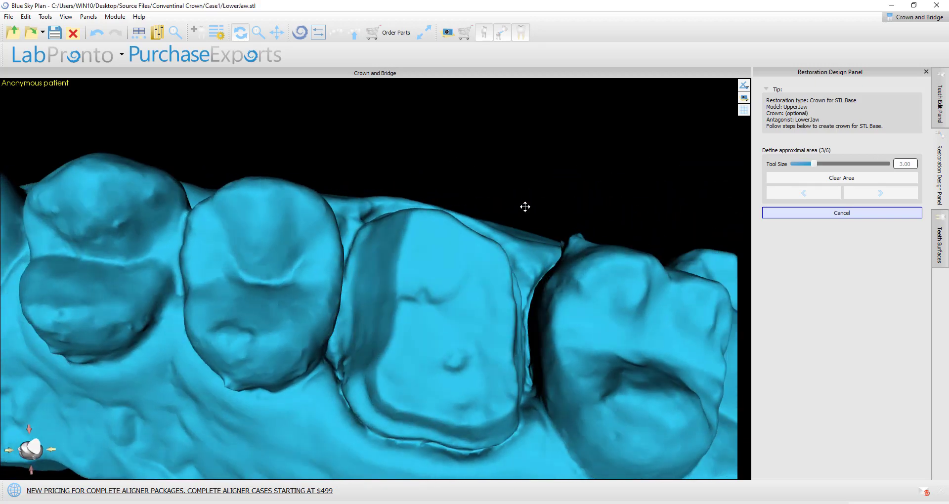
right_click_drag(386, 149, 348, 205)
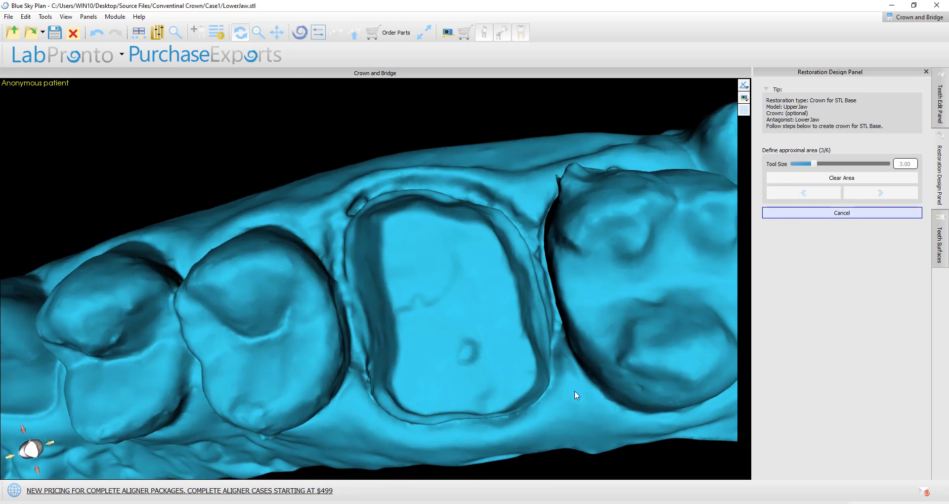
right_click_drag(425, 455, 337, 415)
left_click_drag(339, 419, 301, 367)
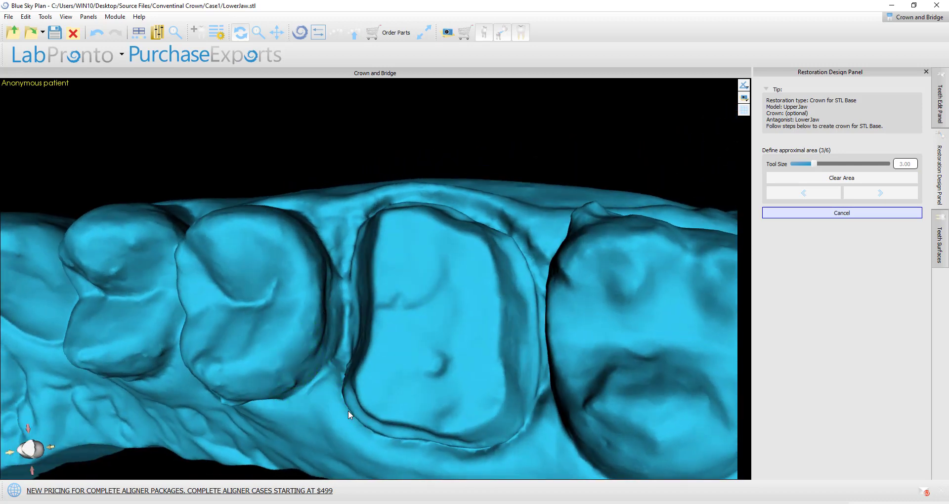
right_click_drag(349, 413, 323, 378)
left_click_drag(296, 359, 316, 262)
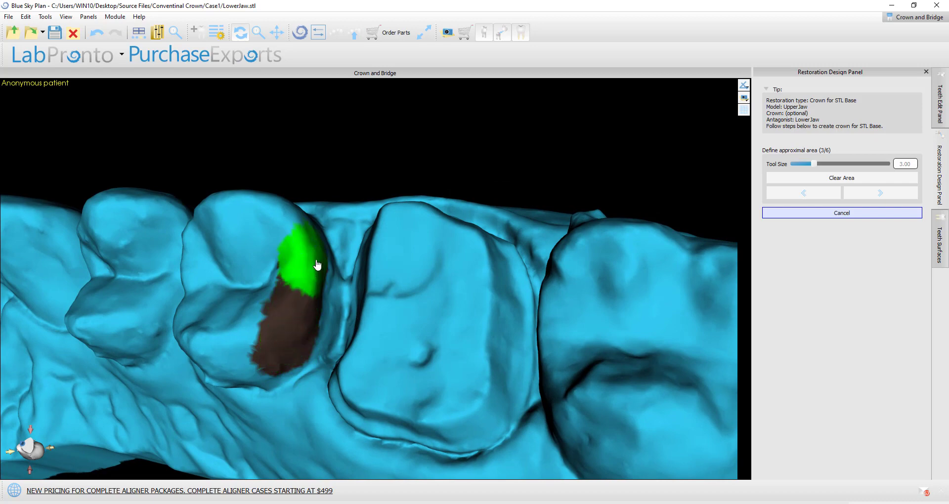
right_click_drag(207, 420, 252, 455)
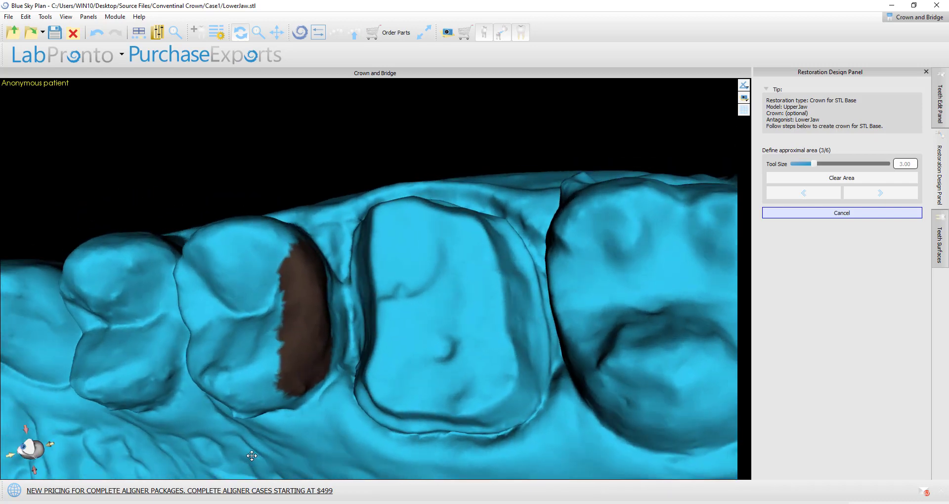
right_click_drag(378, 408, 485, 305)
mouse_move(576, 314)
left_mouse_down()
mouse_move(547, 272)
mouse_move(533, 221)
left_mouse_up()
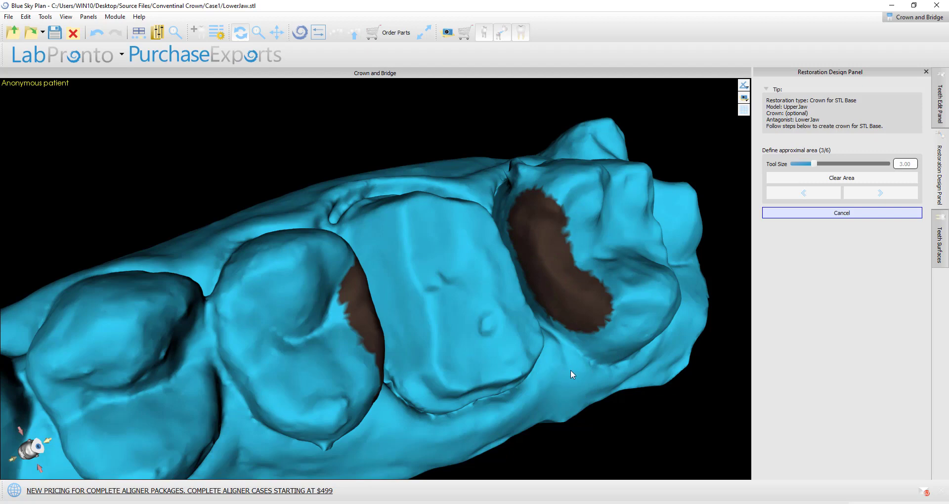
Step: Enlarge the painted areas on both neighbours and advance to Crown bottom
right_click_drag(570, 369, 444, 321)
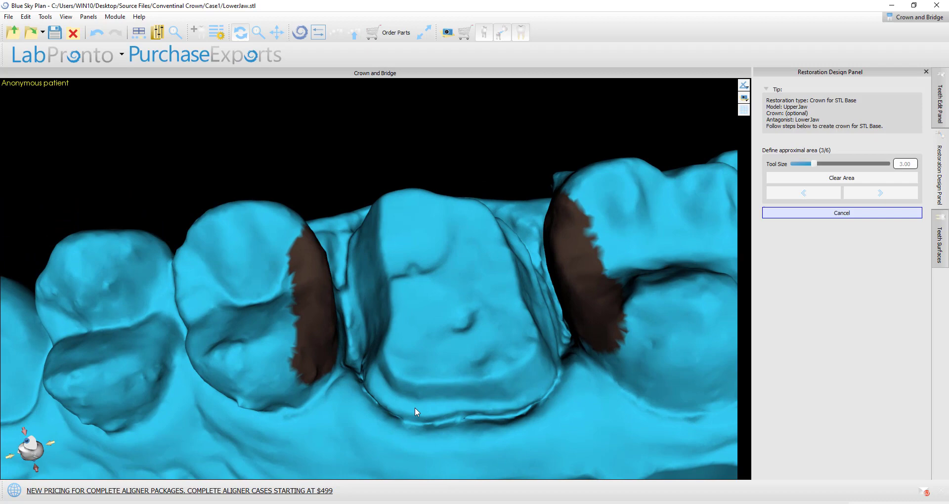
right_click_drag(347, 433, 310, 401)
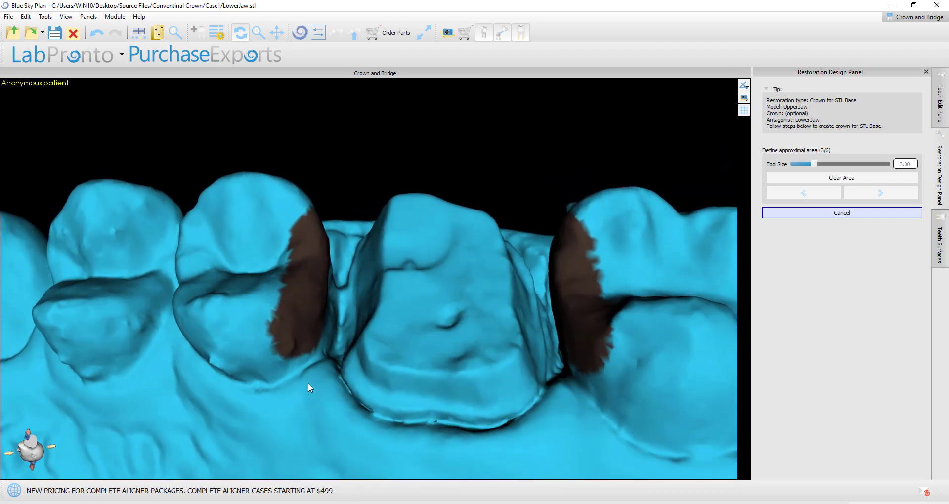
mouse_move(285, 369)
left_mouse_down()
mouse_move(271, 335)
mouse_move(296, 336)
left_mouse_up()
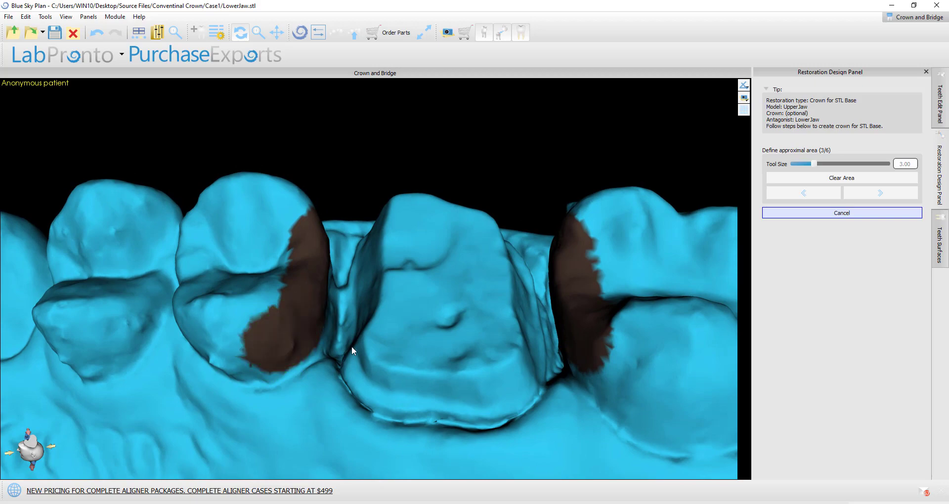
mouse_move(352, 349)
right_mouse_down()
mouse_move(371, 335)
mouse_move(317, 307)
right_mouse_up()
left_click_drag(296, 267, 299, 251)
mouse_move(364, 384)
right_mouse_down()
mouse_move(498, 356)
mouse_move(540, 314)
mouse_move(517, 328)
right_mouse_up()
mouse_move(558, 346)
left_mouse_down()
mouse_move(554, 379)
mouse_move(591, 409)
mouse_move(572, 336)
mouse_move(589, 382)
mouse_move(574, 291)
mouse_move(571, 396)
mouse_move(561, 269)
left_mouse_up()
right_click_drag(682, 325, 557, 301)
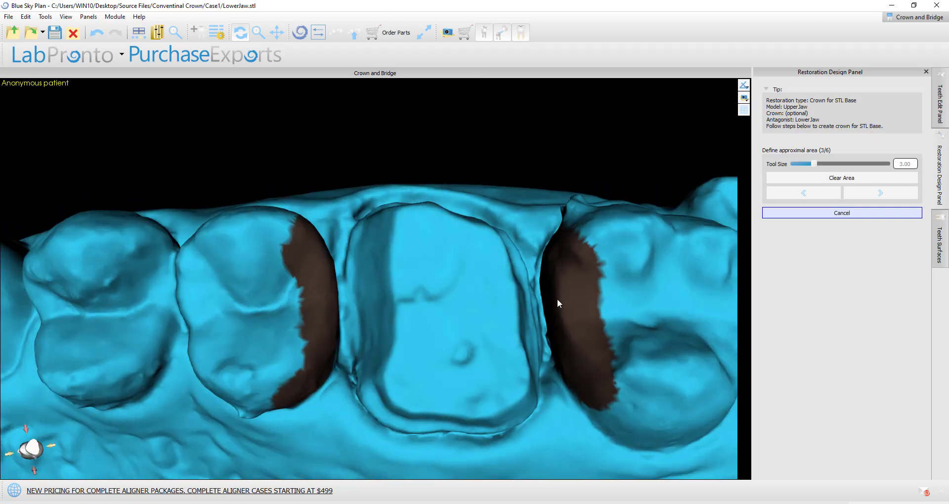
left_click(875, 198)
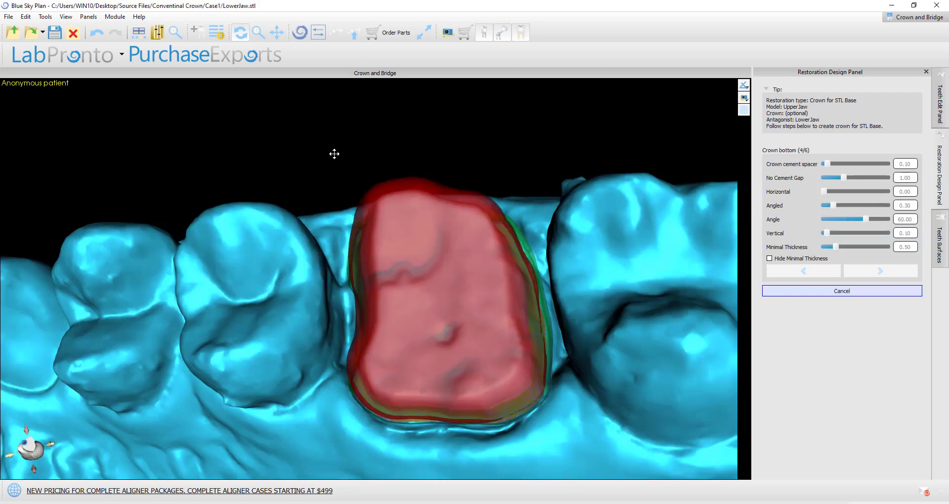
Step: Hide the minimal thickness overlay and inspect the proposed crown bottom from several angles
right_click_drag(335, 152, 438, 334)
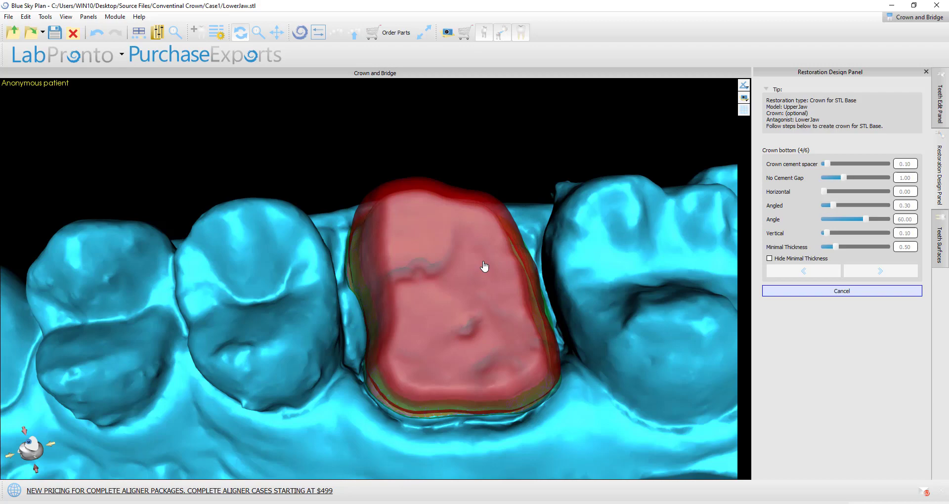
right_click_drag(560, 462, 452, 382)
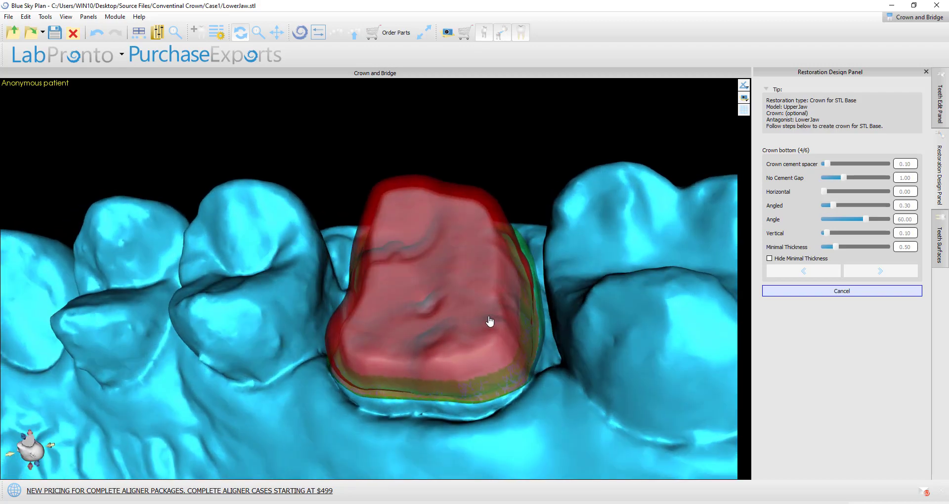
right_click_drag(293, 272, 366, 328)
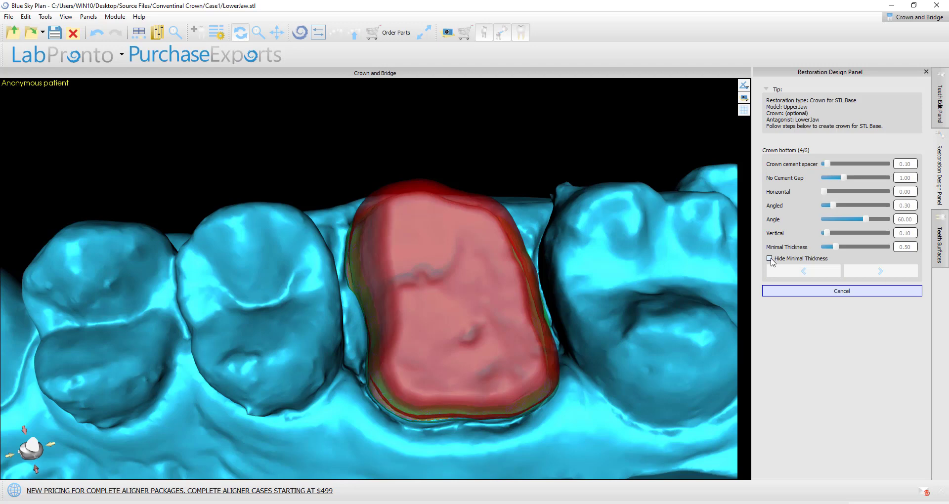
left_click(770, 258)
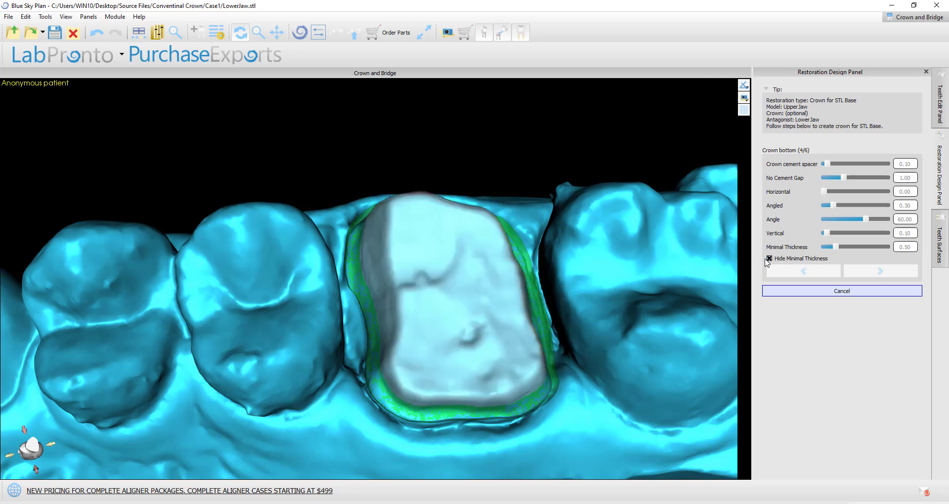
left_click_drag(518, 317, 392, 218)
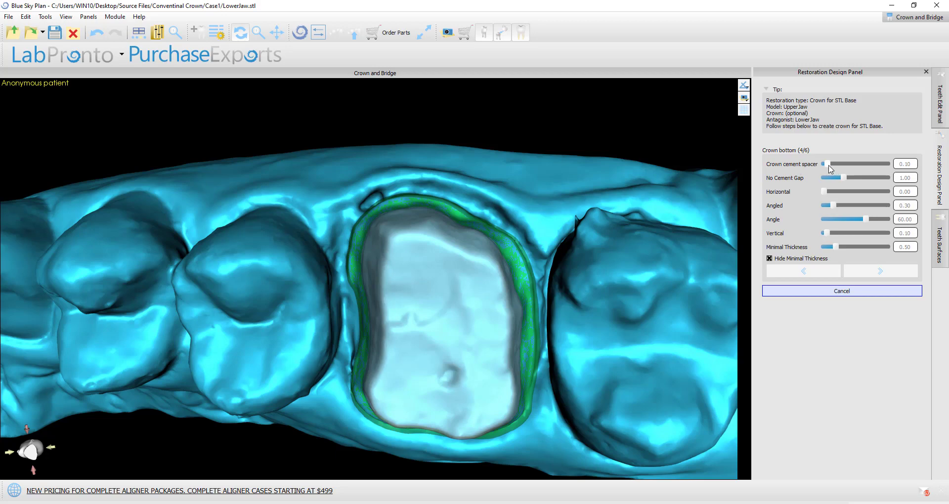
left_click_drag(428, 464, 411, 406)
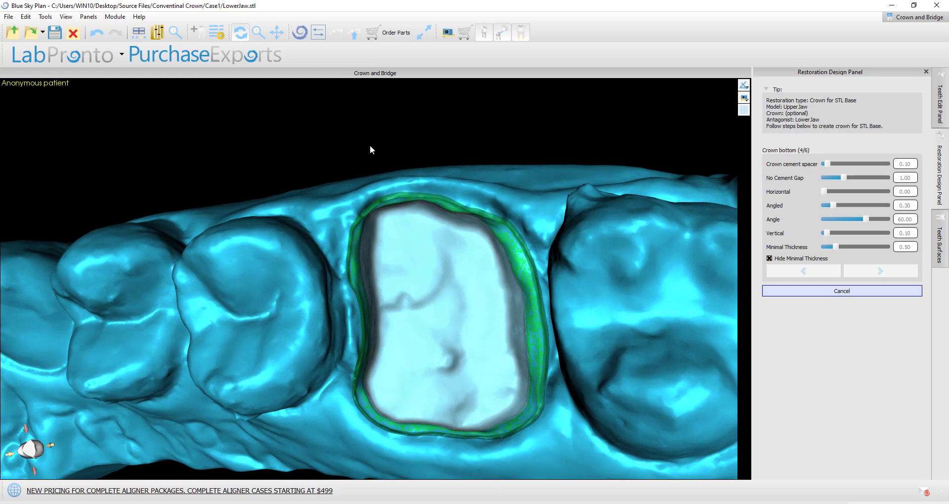
left_click_drag(371, 148, 373, 170)
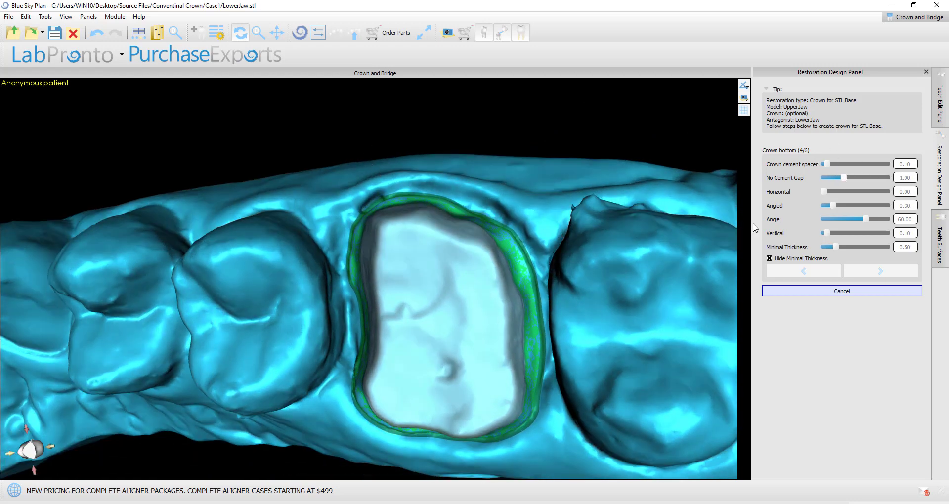
left_click_drag(618, 352, 543, 365)
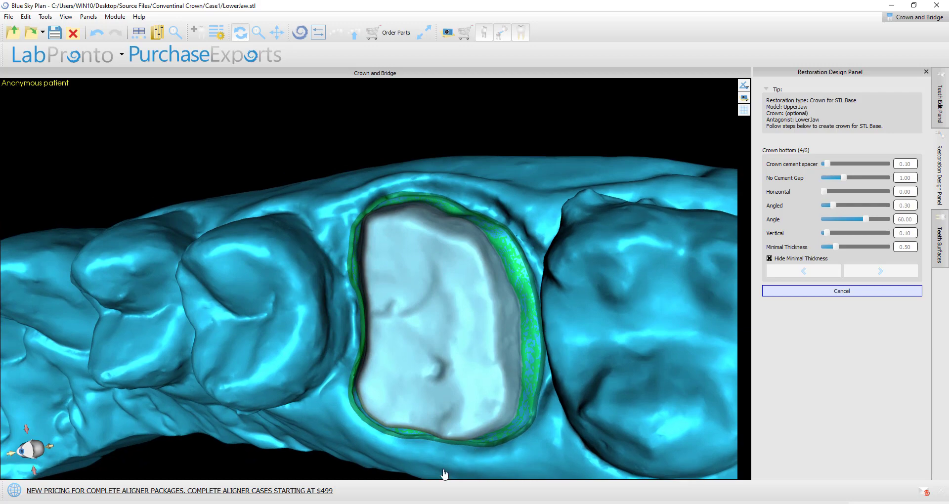
left_click_drag(444, 475, 423, 434)
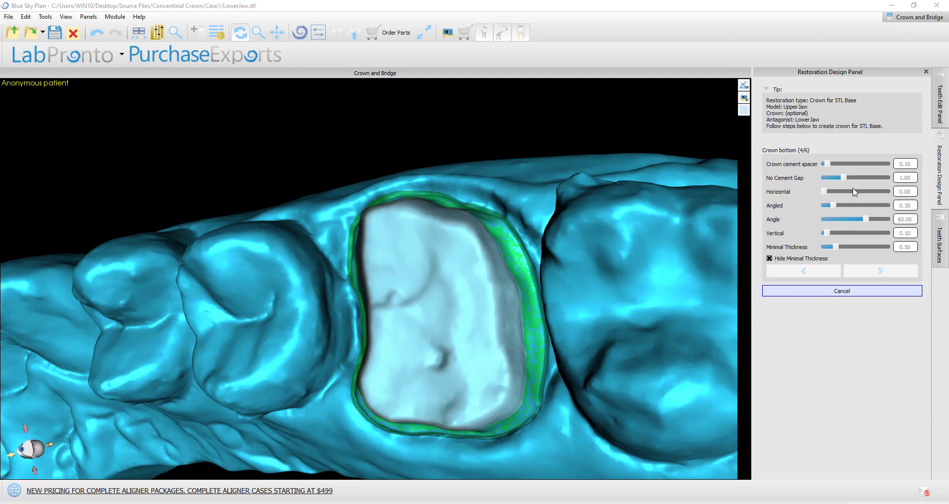
left_click_drag(595, 388, 594, 342)
Step: Set crown bottom Horizontal 0.02, Angled 0.27, Angle 53.00, then advance to Add New Tooth
left_click(827, 193)
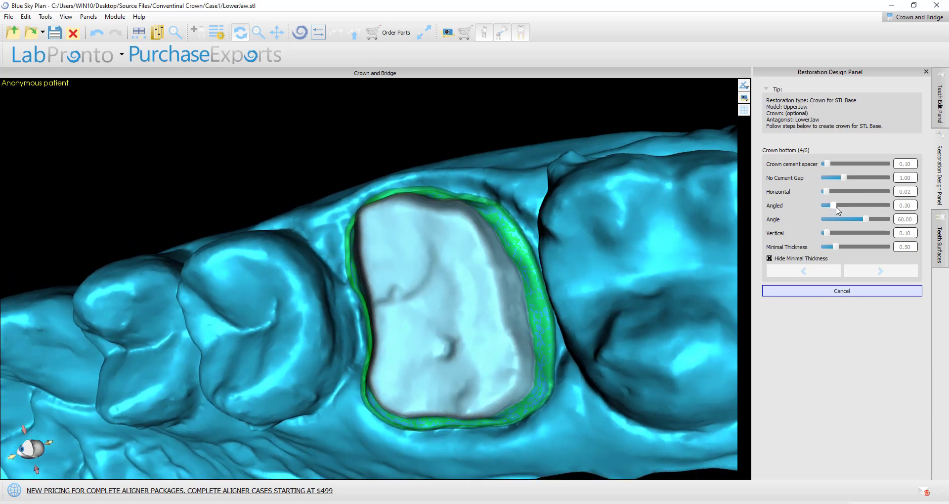
left_click_drag(838, 211, 862, 222)
left_click_drag(454, 480, 431, 440)
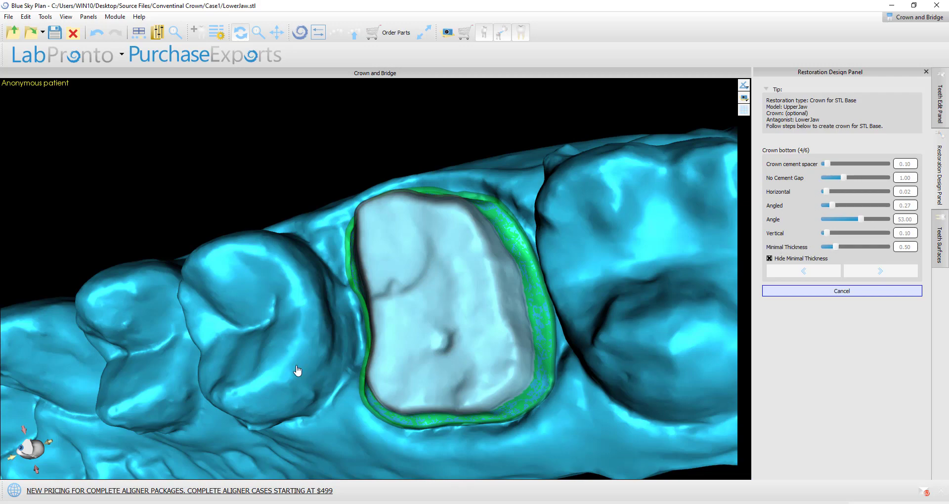
left_click_drag(247, 327, 295, 391)
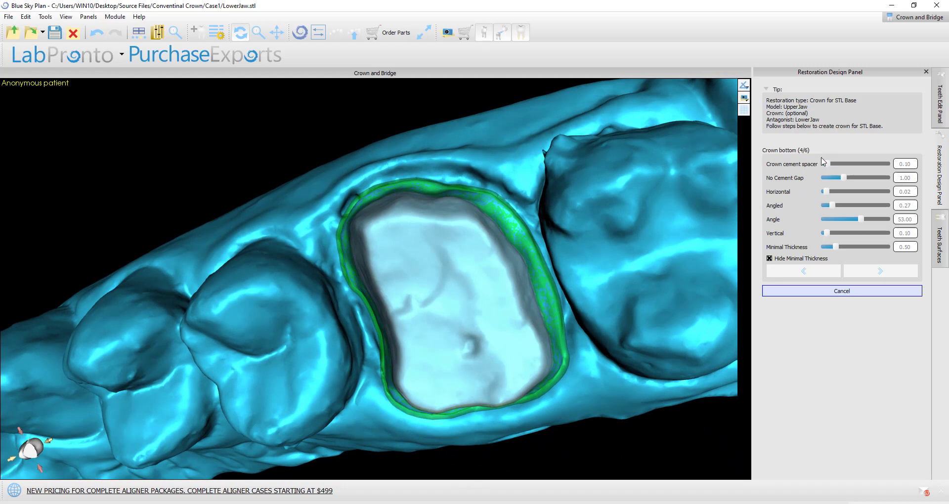
left_click(874, 275)
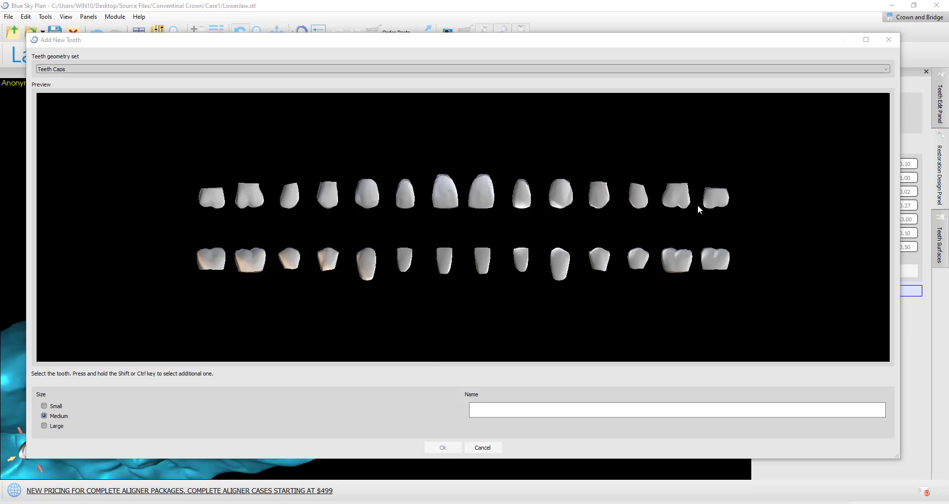
Step: Add the upper left first molar from the Teeth Caps set onto the prepared tooth
left_click(176, 70)
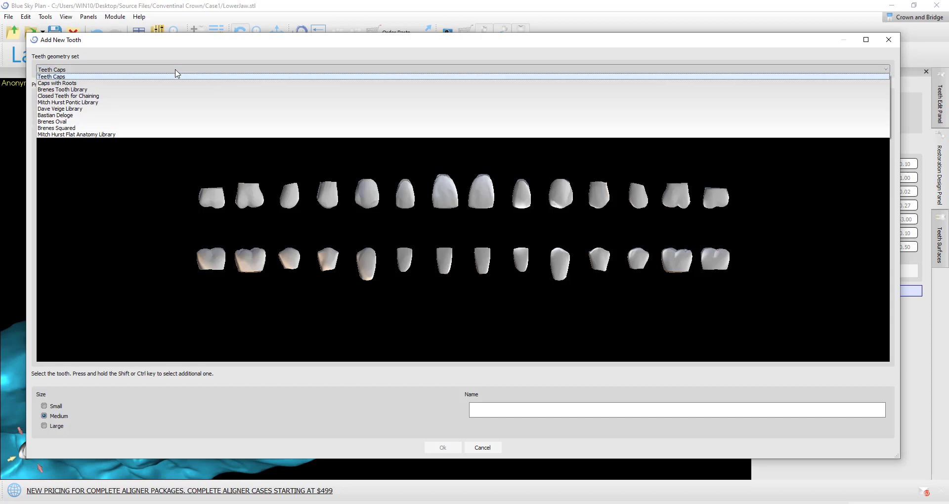
left_click(176, 73)
left_click(677, 197)
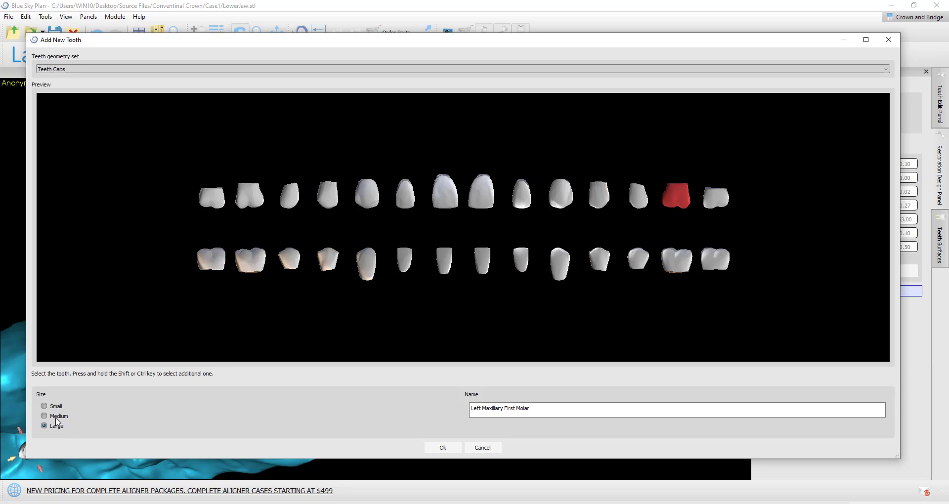
left_click(442, 448)
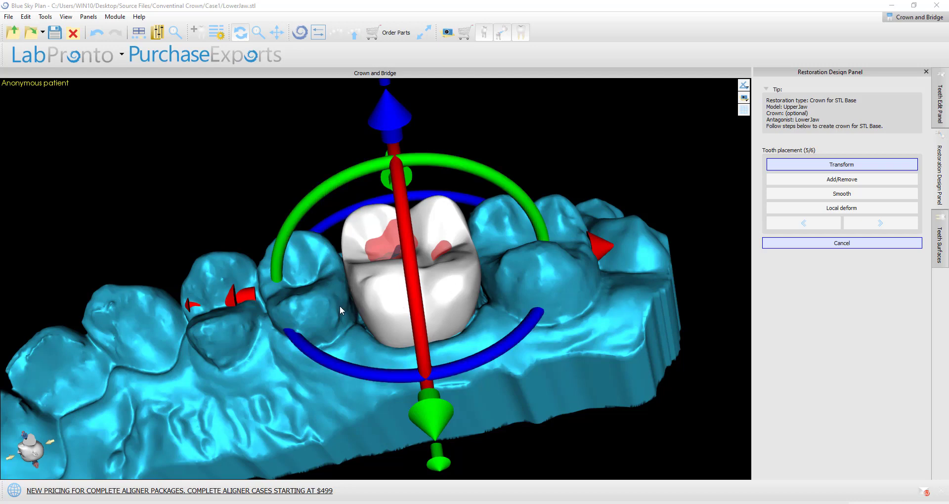
left_click_drag(265, 296, 250, 193)
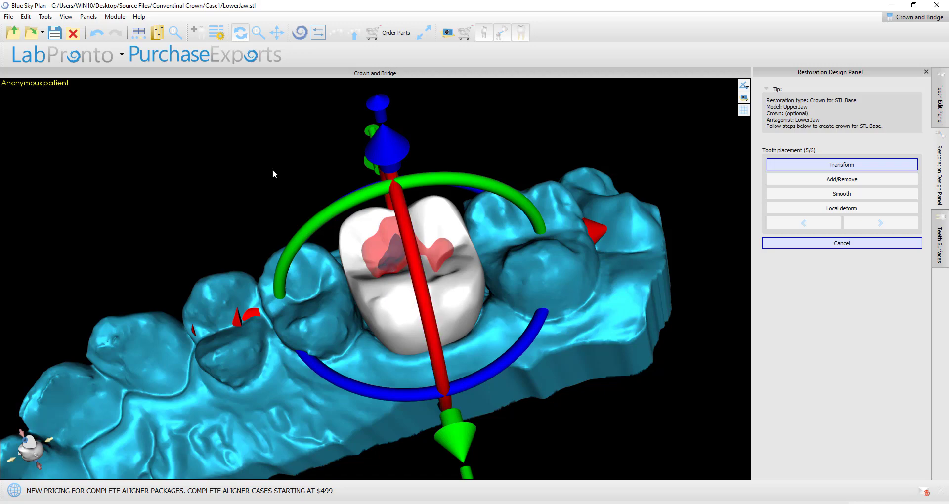
left_click_drag(272, 169, 272, 203)
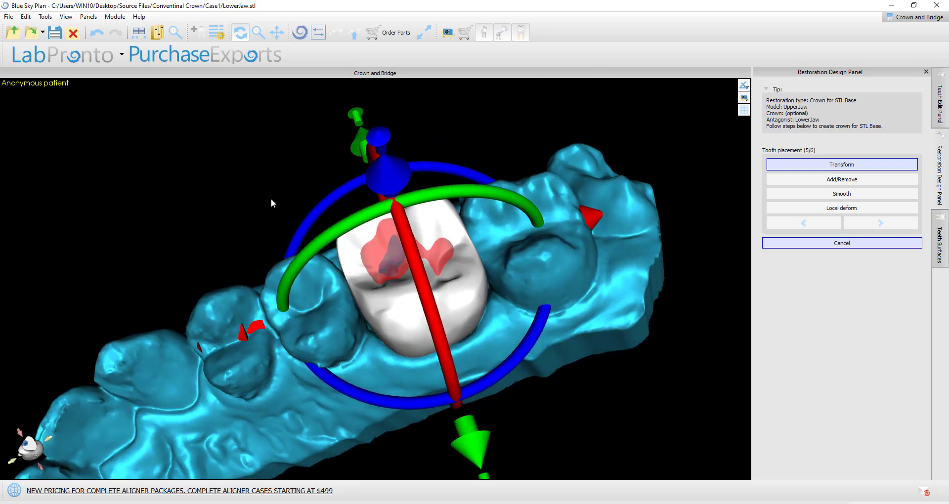
Step: Sculpt the red contact area on the crown with Add/Remove, then smooth the sculpted surface
left_click(843, 180)
right_click_drag(523, 420, 532, 444)
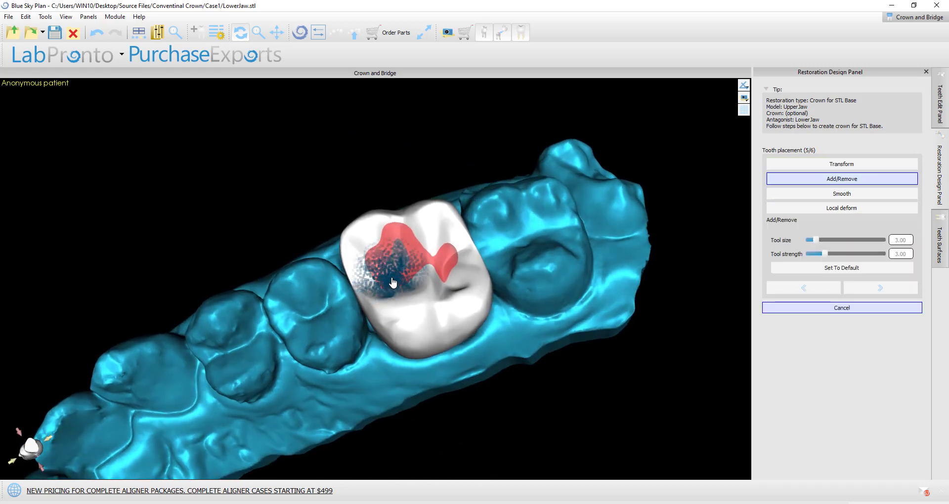
mouse_move(397, 278)
left_mouse_down()
mouse_move(411, 271)
mouse_move(408, 255)
mouse_move(354, 239)
mouse_move(415, 229)
mouse_move(410, 240)
mouse_move(396, 233)
left_mouse_up()
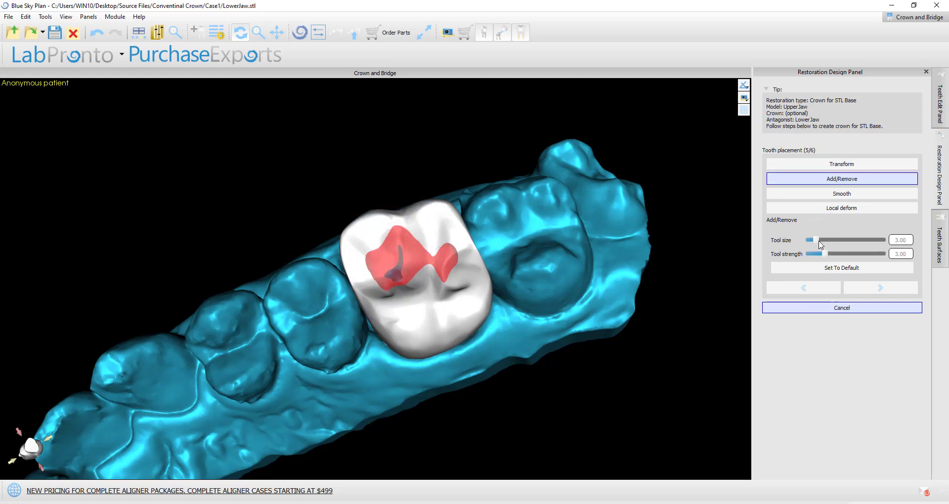
mouse_move(415, 267)
left_mouse_down()
mouse_move(433, 275)
mouse_move(398, 277)
mouse_move(379, 227)
mouse_move(380, 264)
mouse_move(415, 266)
mouse_move(392, 265)
mouse_move(465, 294)
mouse_move(394, 278)
mouse_move(436, 291)
mouse_move(451, 263)
left_mouse_up()
left_click(825, 197)
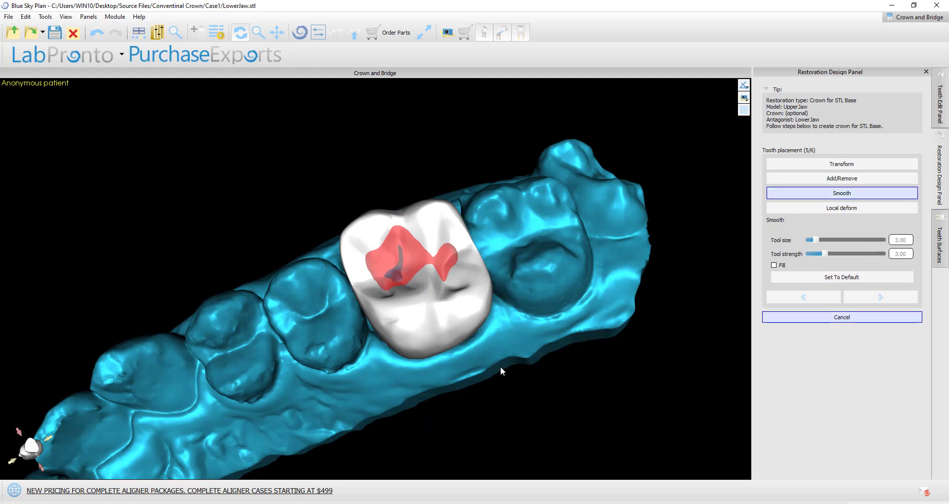
mouse_move(448, 289)
left_mouse_down()
mouse_move(445, 277)
mouse_move(403, 293)
left_mouse_up()
Step: Locally deform the crown's occlusal surface with a 13.50 tool size to shrink red contacts
left_click(841, 207)
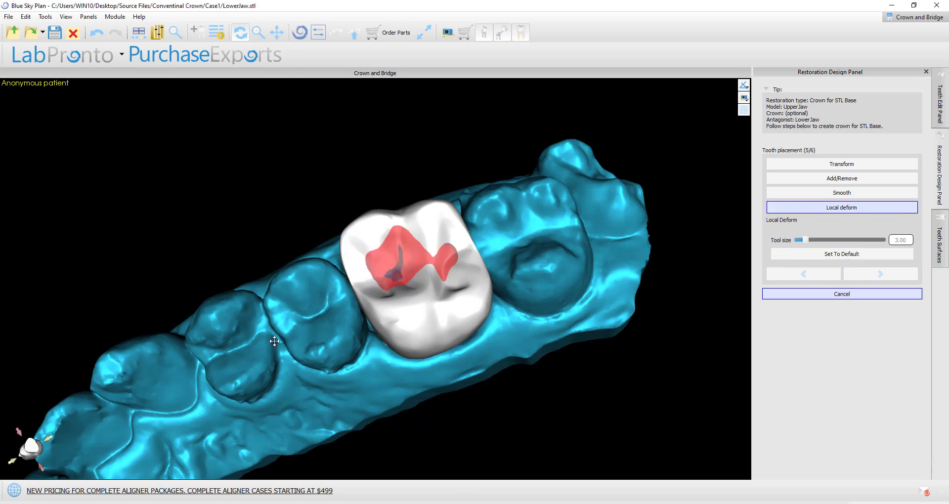
left_click_drag(274, 341, 360, 270)
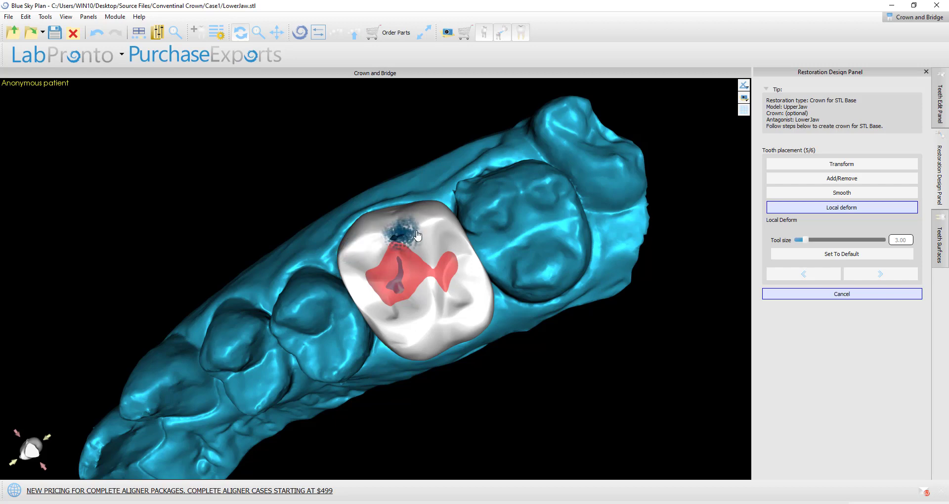
left_click_drag(812, 241, 833, 240)
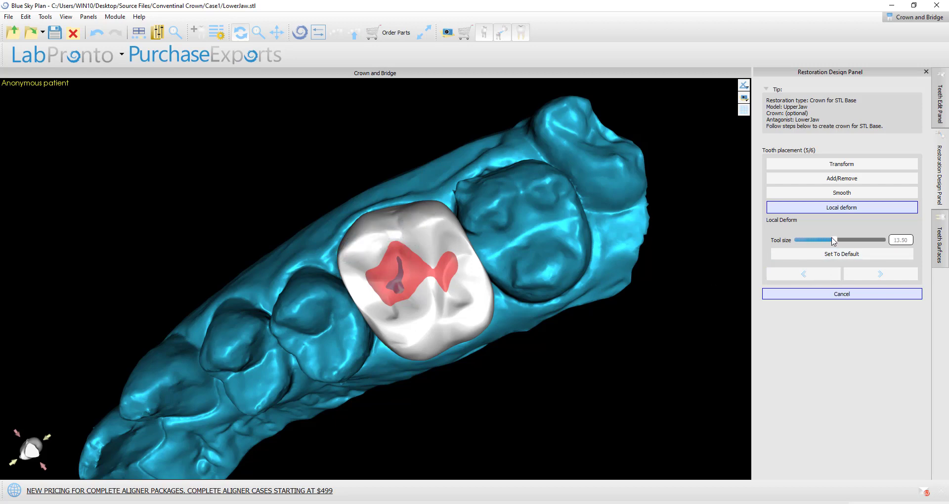
right_click_drag(534, 414, 390, 291)
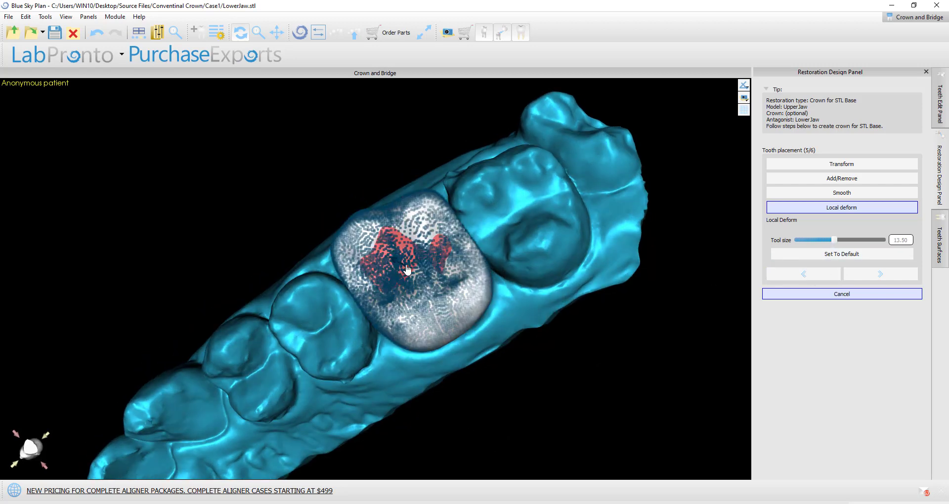
mouse_move(398, 270)
left_mouse_down()
mouse_move(386, 271)
mouse_move(383, 286)
left_mouse_up()
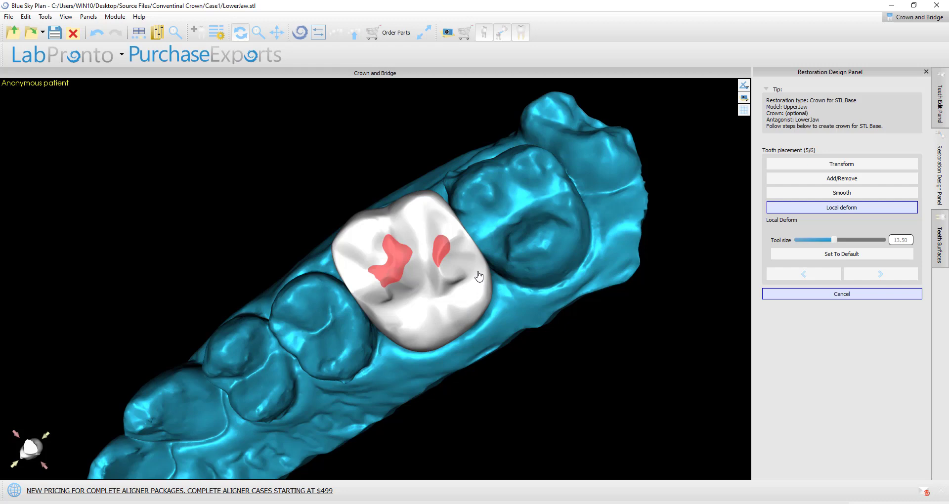
left_click_drag(447, 262, 445, 260)
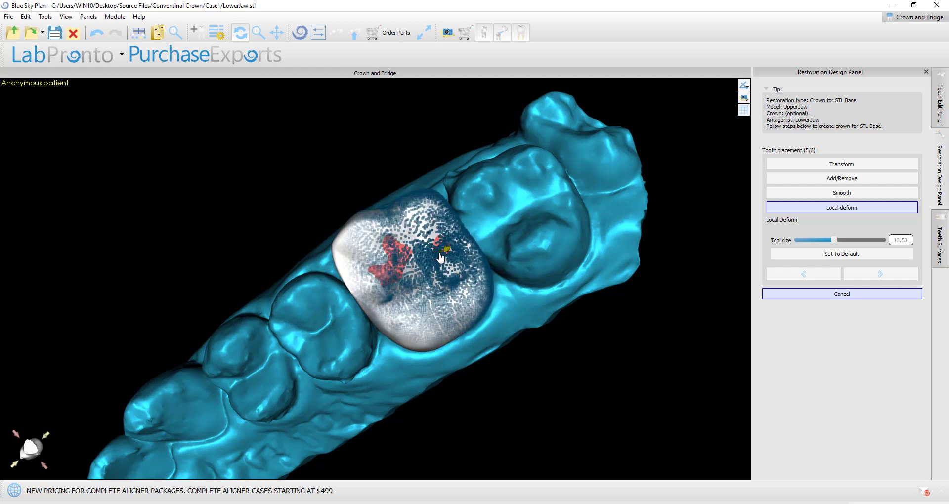
right_click_drag(464, 267, 445, 277)
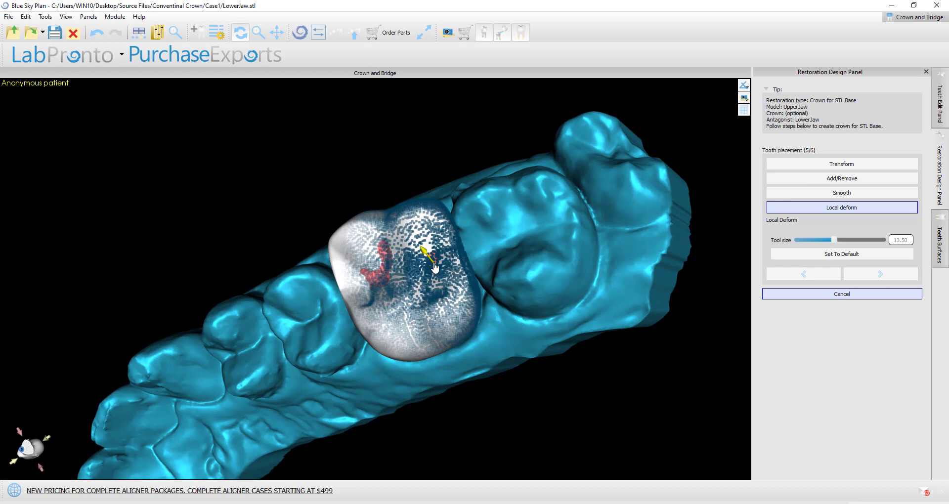
left_click_drag(436, 269, 413, 310)
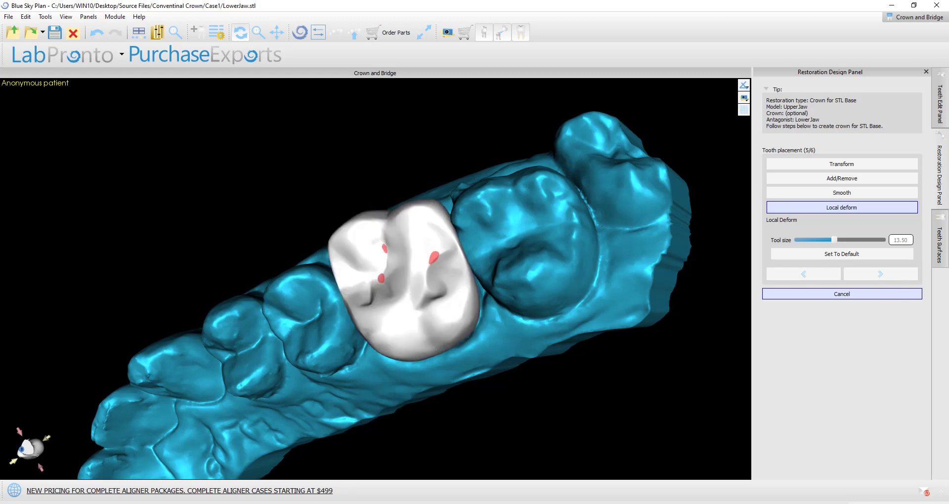
Step: Make the lower jaw visible in Teeth Surfaces and check the bite
left_click(940, 259)
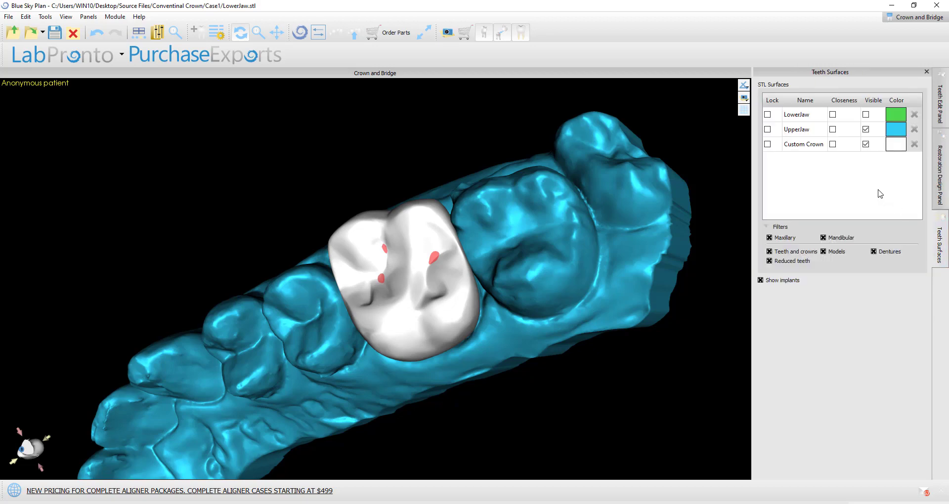
left_click(866, 114)
left_click_drag(588, 421, 246, 161)
Step: Return to the Restoration Design Panel with Add/Remove active and inspect the crown between both jaws
left_click(943, 200)
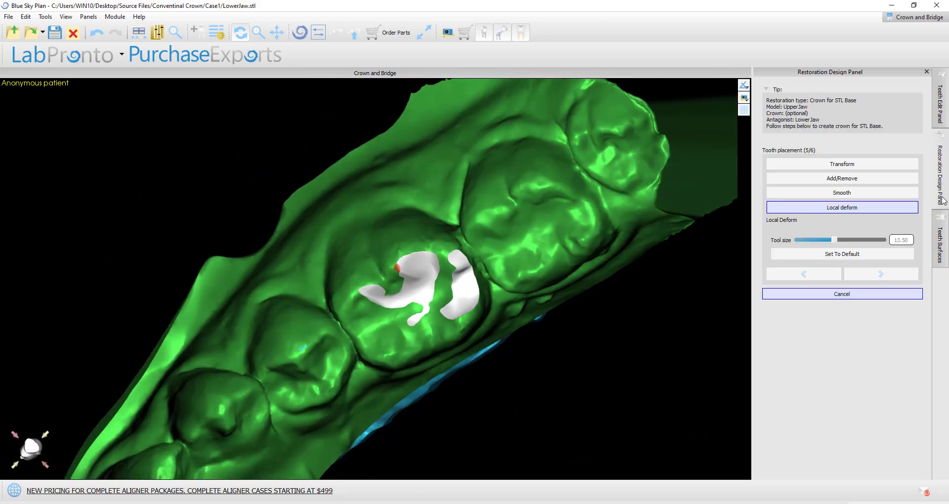
left_click(841, 179)
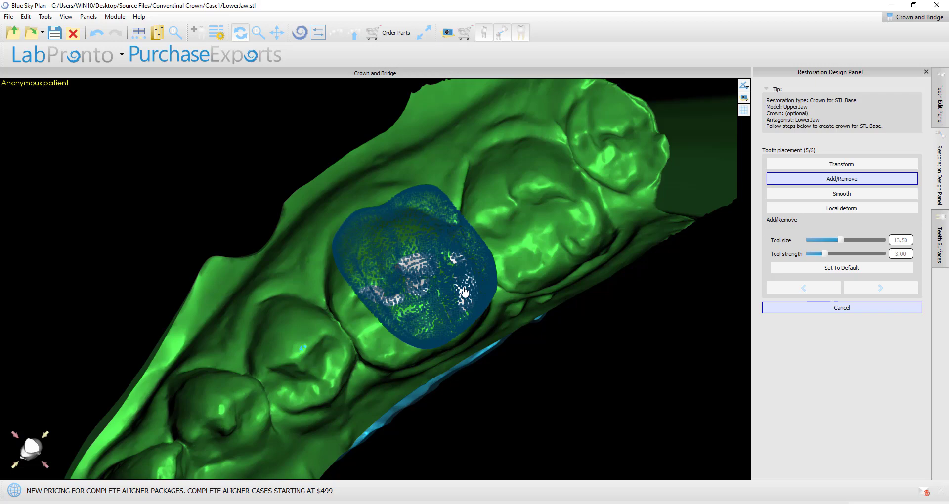
right_click_drag(504, 395, 477, 396)
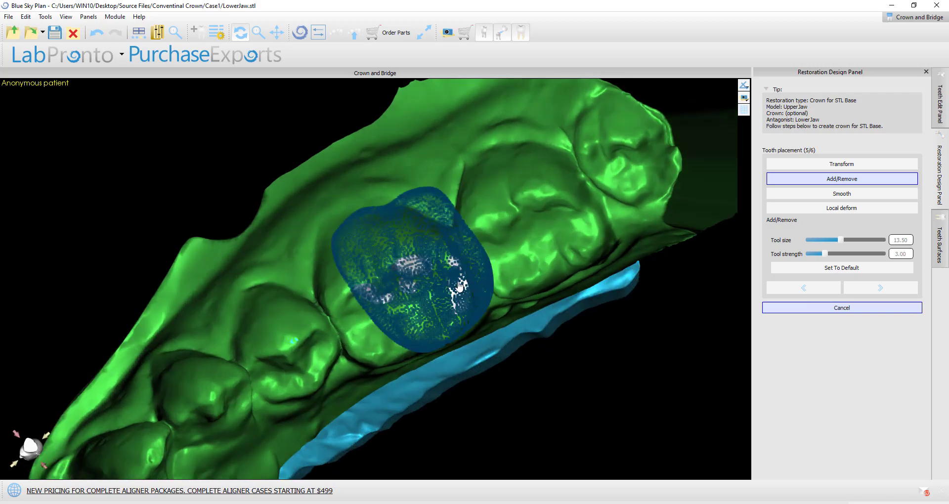
right_click_drag(590, 413, 642, 303)
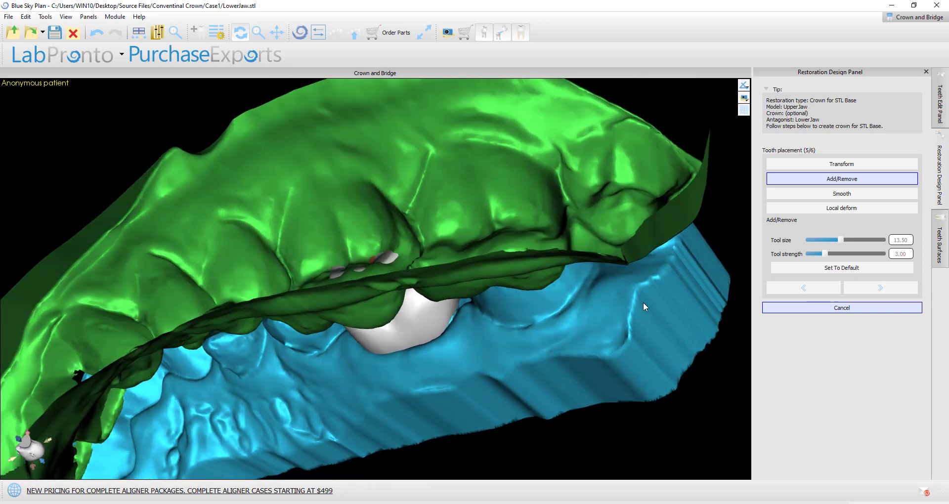
Step: Merge the crown to reach the Cut intersections step and inspect it from several angles
left_click(881, 288)
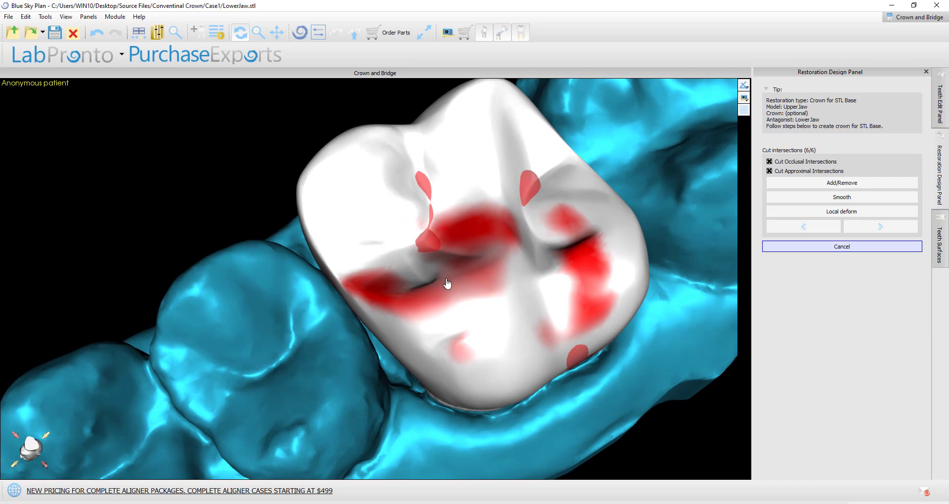
right_click_drag(564, 432, 534, 324)
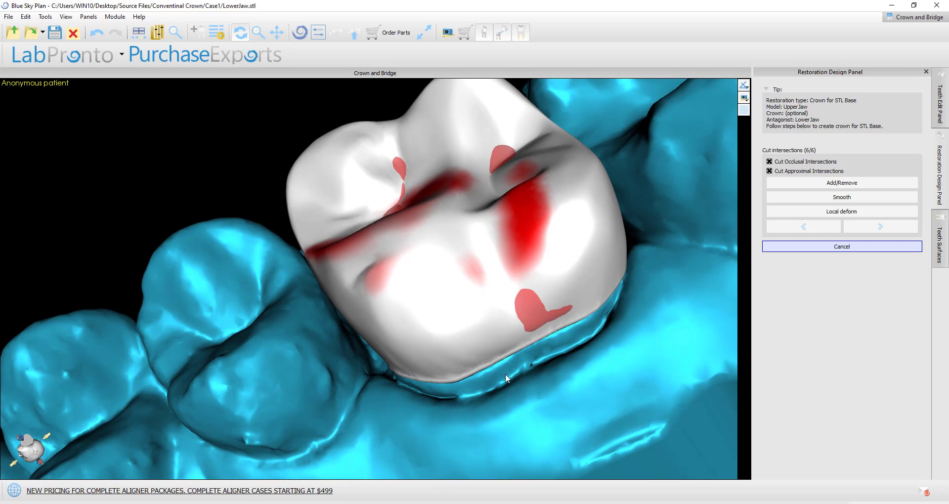
right_click_drag(320, 303, 322, 313)
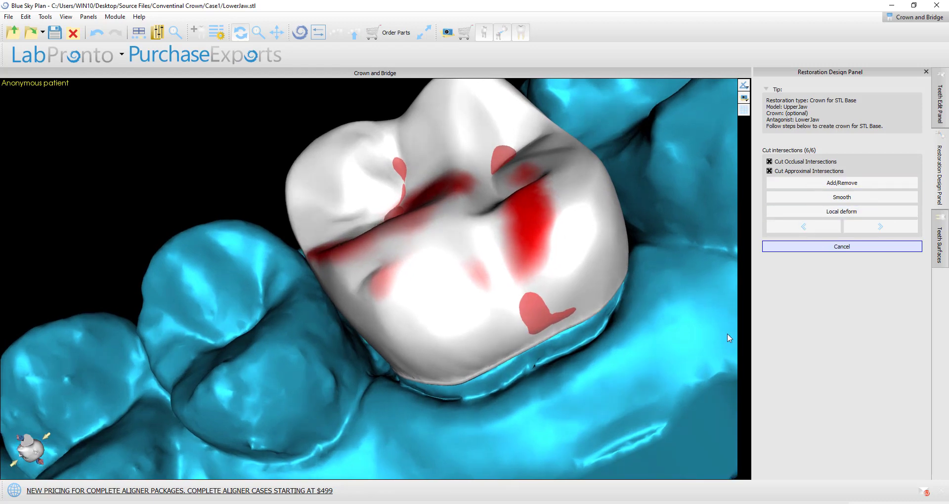
right_click_drag(216, 217, 261, 261)
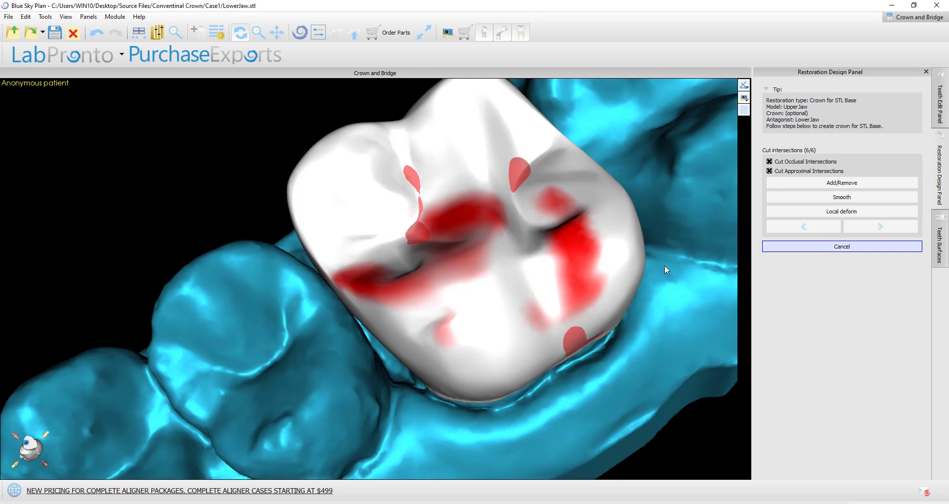
left_click_drag(295, 364, 256, 329)
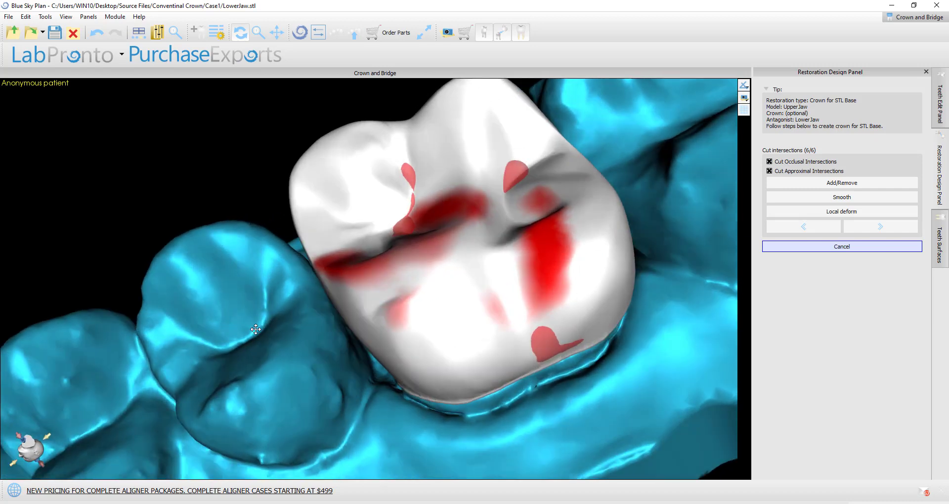
Step: Toggle Cut Occlusal Intersections off and back on, leaving it enabled
left_click(817, 163)
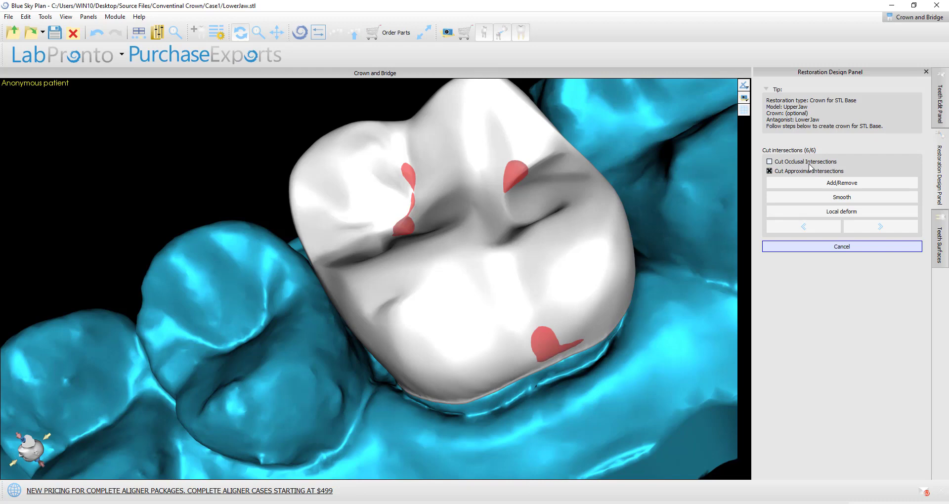
left_click(809, 162)
left_click_drag(212, 284, 230, 310)
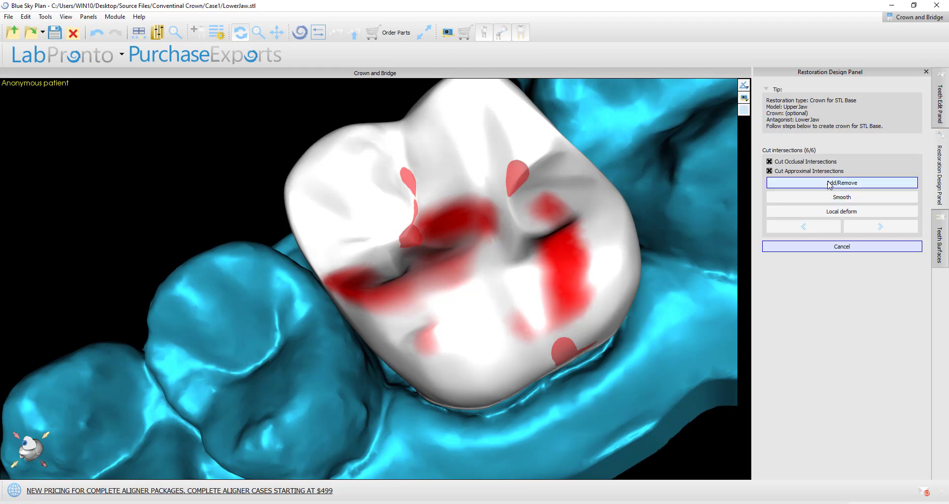
Step: Sculpt away the red patch near the crown's edge with a smaller Add/Remove brush
left_click(829, 182)
left_click_drag(609, 434, 544, 360)
left_click(550, 317)
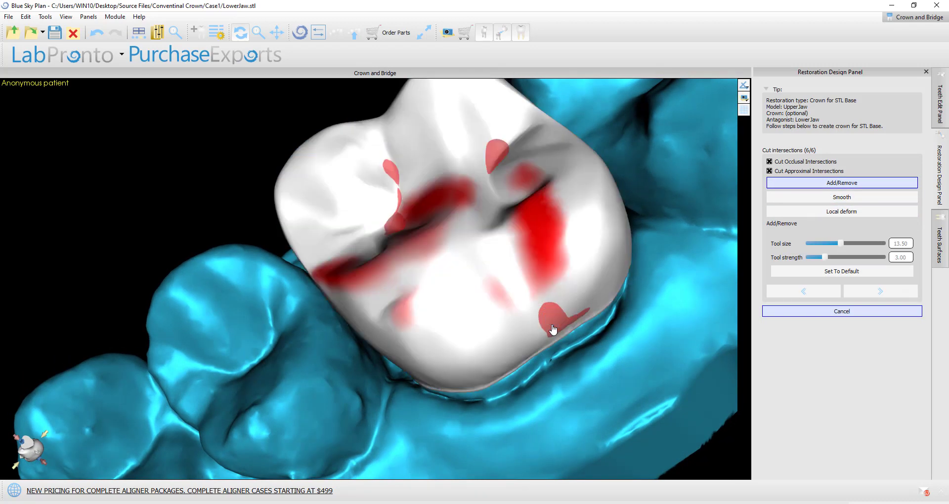
left_click_drag(841, 243, 828, 243)
left_click_drag(617, 425, 546, 385)
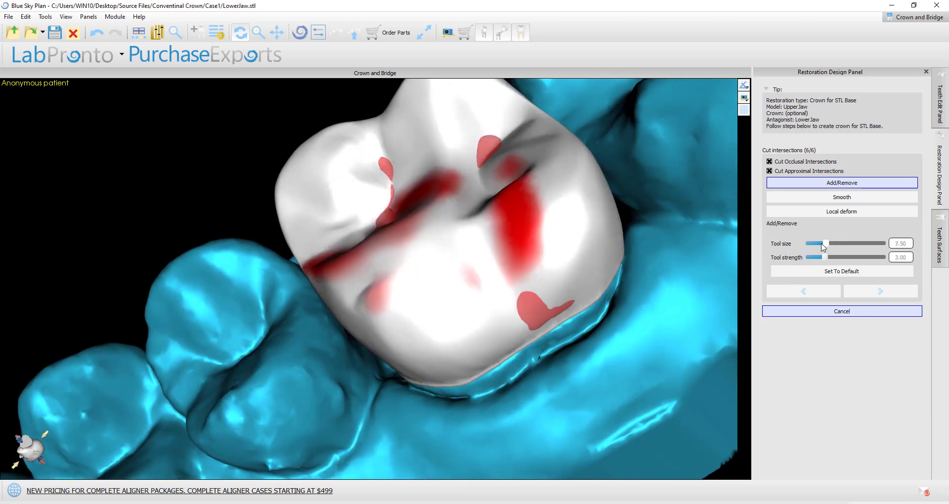
left_click_drag(536, 316, 532, 312)
Step: Inspect the crown from the side and switch off Cut Occlusal Intersections
mouse_move(609, 307)
right_mouse_down()
mouse_move(519, 338)
mouse_move(565, 402)
mouse_move(214, 360)
mouse_move(349, 403)
mouse_move(258, 402)
mouse_move(253, 410)
right_mouse_up()
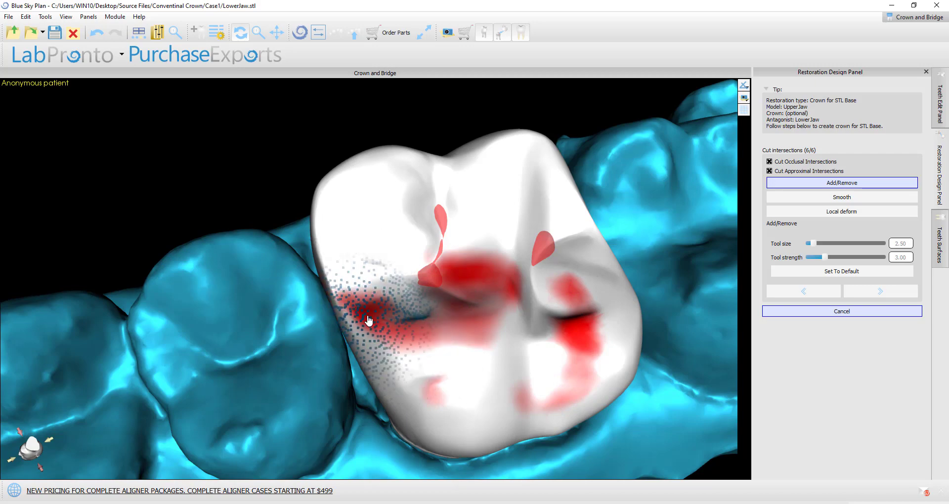
right_click_drag(429, 396, 325, 340)
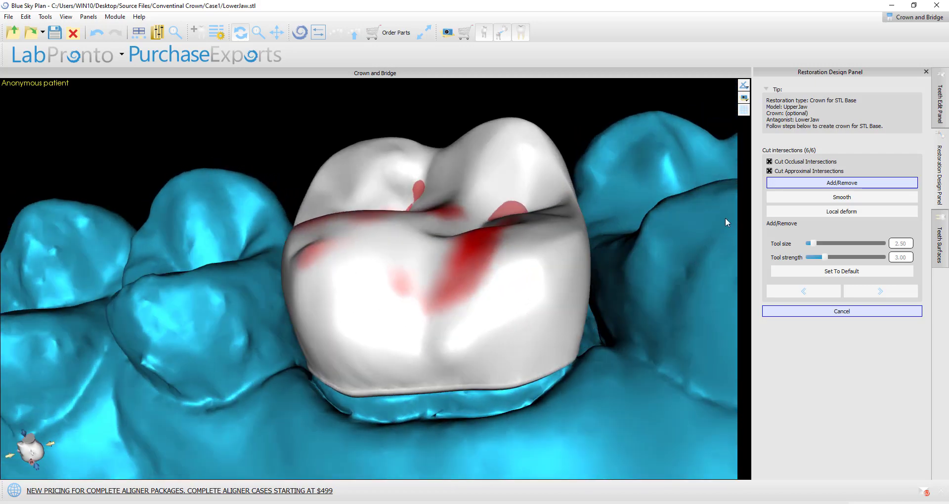
right_click_drag(383, 263, 444, 340)
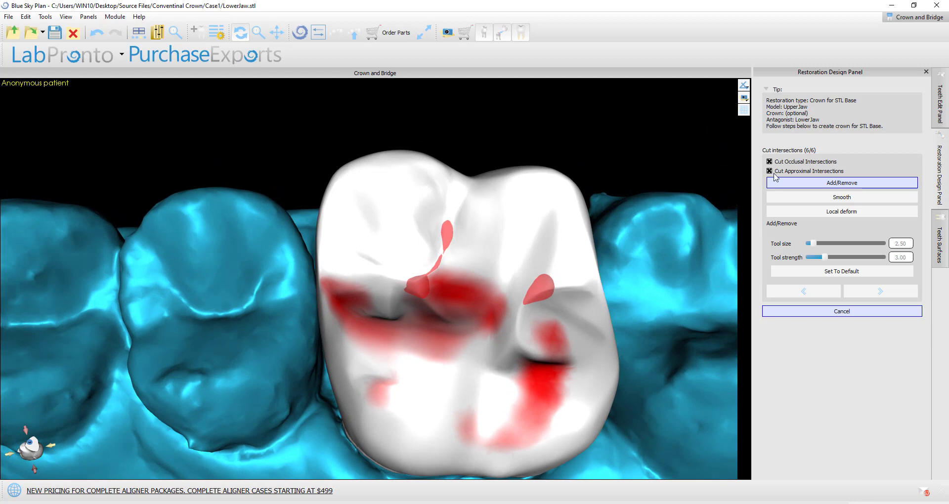
left_click(791, 163)
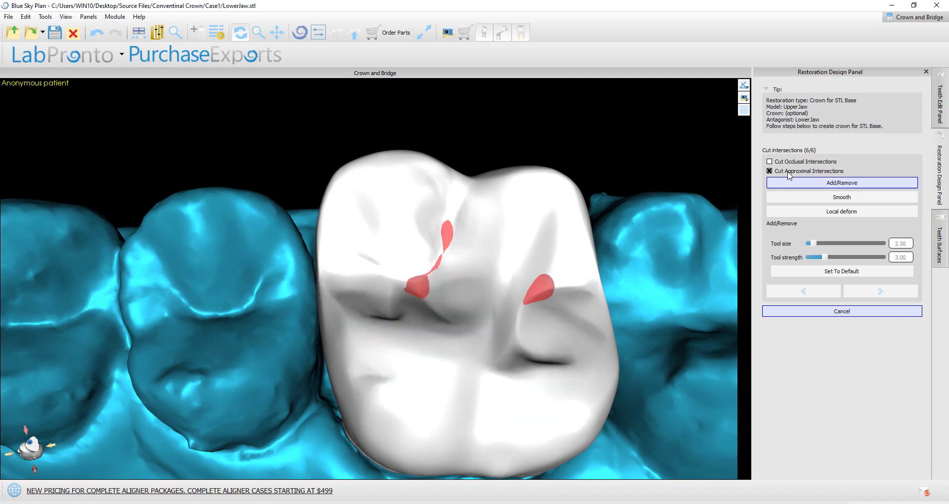
right_click_drag(690, 310, 648, 298)
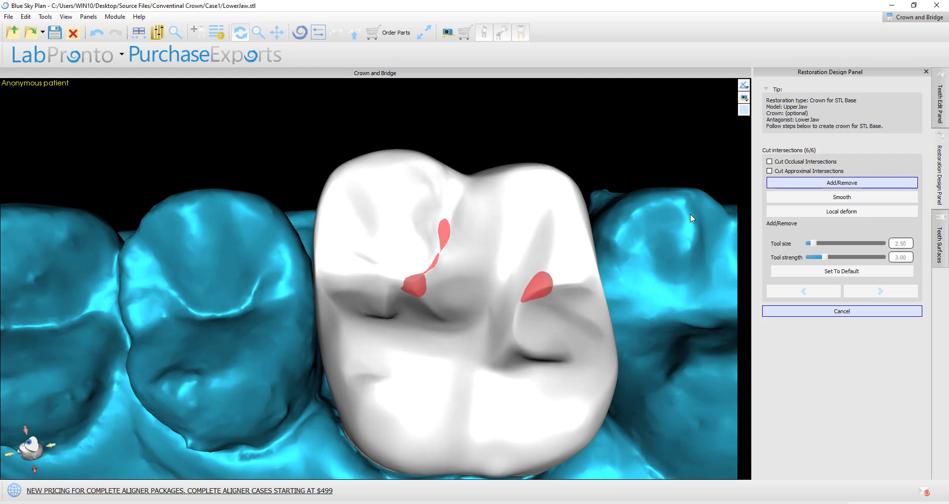
Step: Finish the intersection step and hide the upper jaw so only the crown remains
left_click(874, 295)
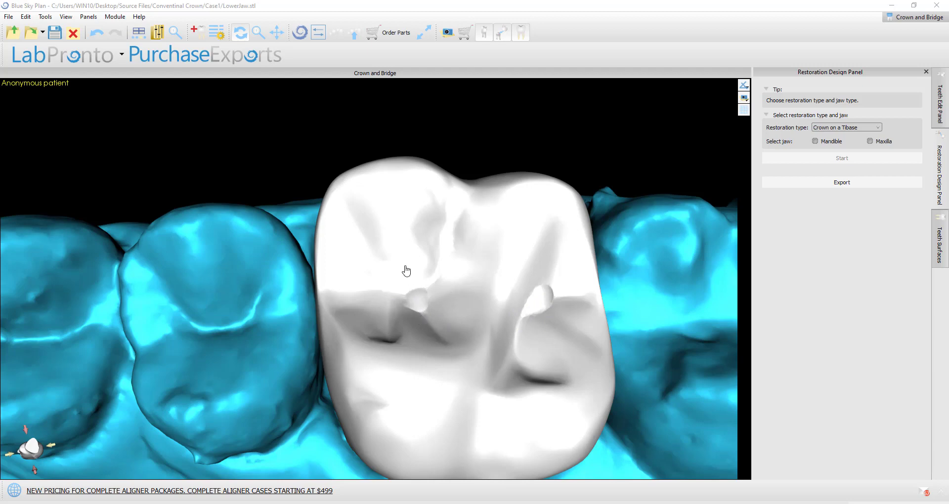
left_click_drag(625, 389, 494, 257)
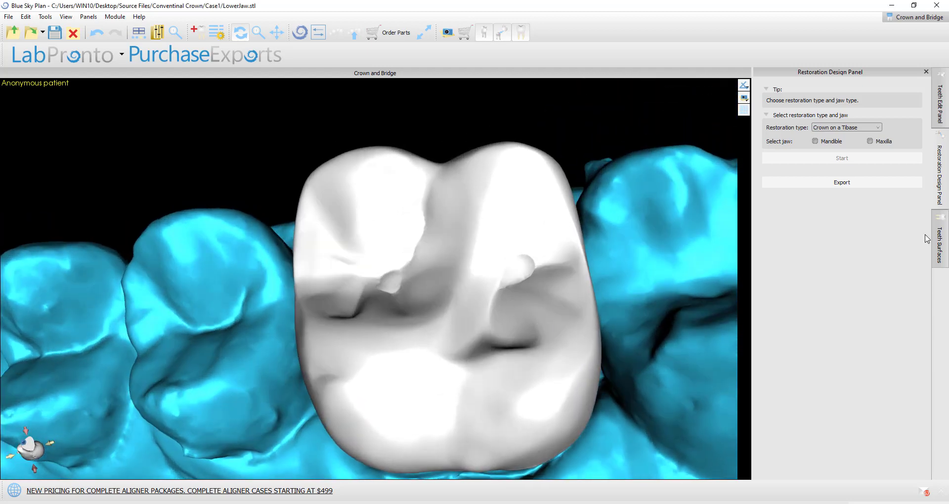
left_click(940, 237)
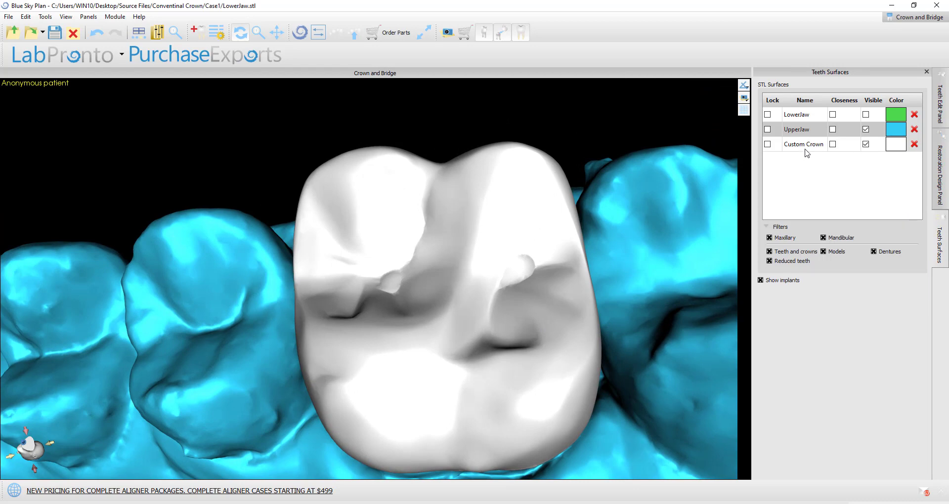
left_click(866, 130)
left_click_drag(606, 355, 809, 310)
Step: Make Custom Crown the active model in the Teeth Edit Panel
left_click(939, 176)
left_click(941, 106)
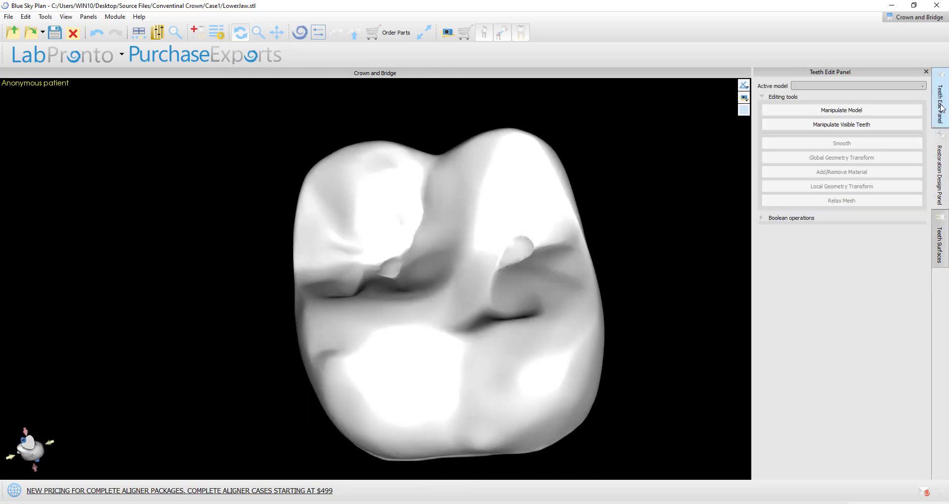
left_click(853, 85)
left_click(851, 96)
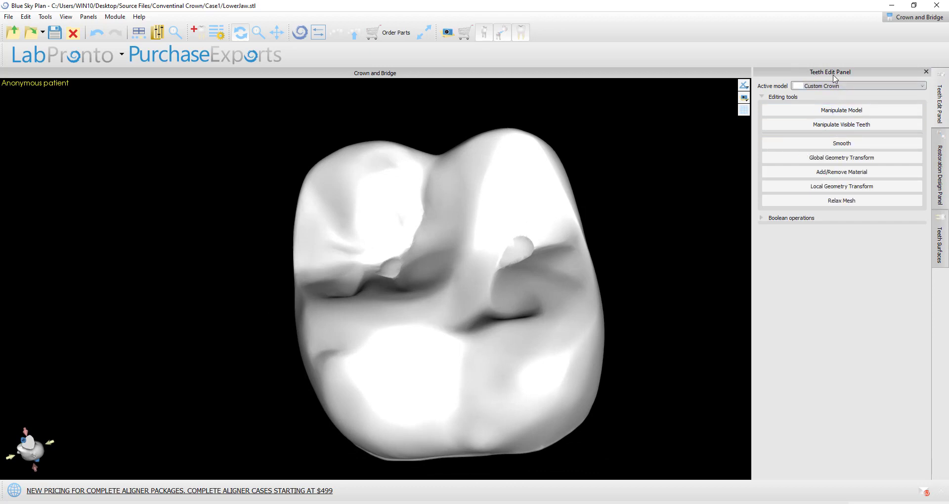
Step: Rotate the whole crown to a new orientation with Global Geometry Transform
left_click(814, 158)
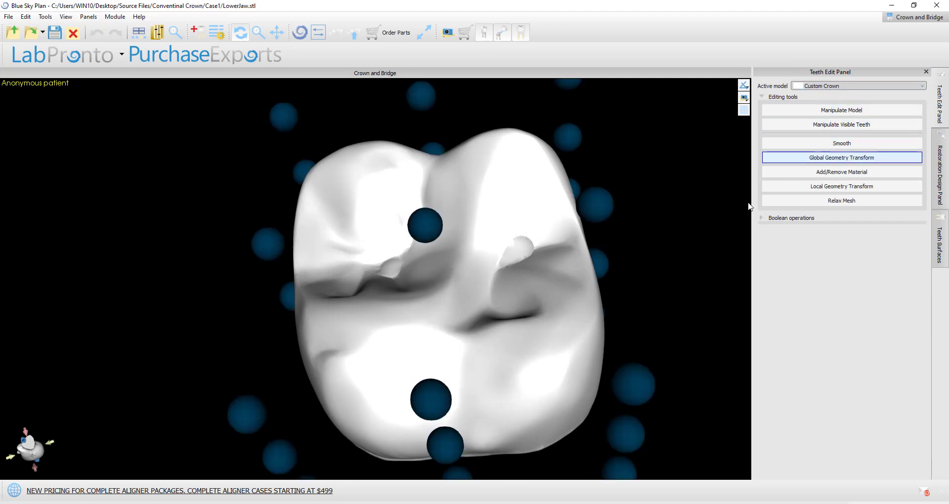
left_click_drag(692, 325, 502, 313)
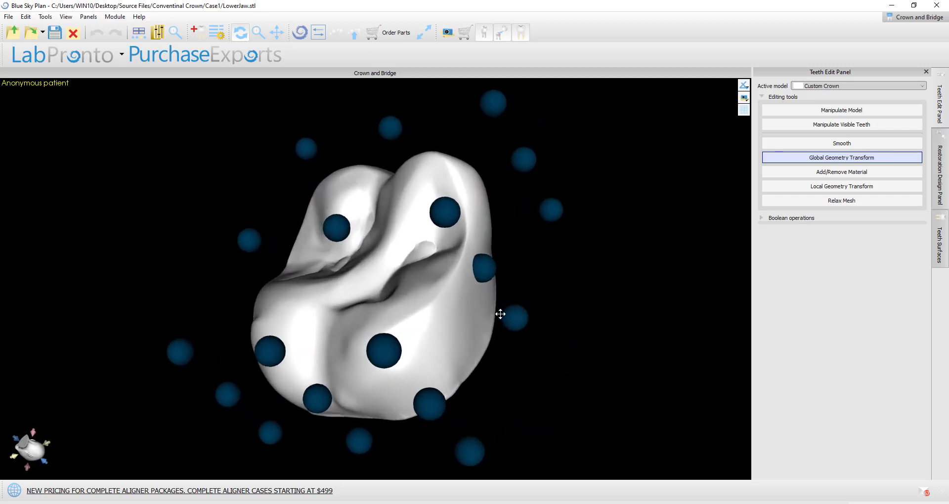
left_click_drag(619, 319, 578, 364)
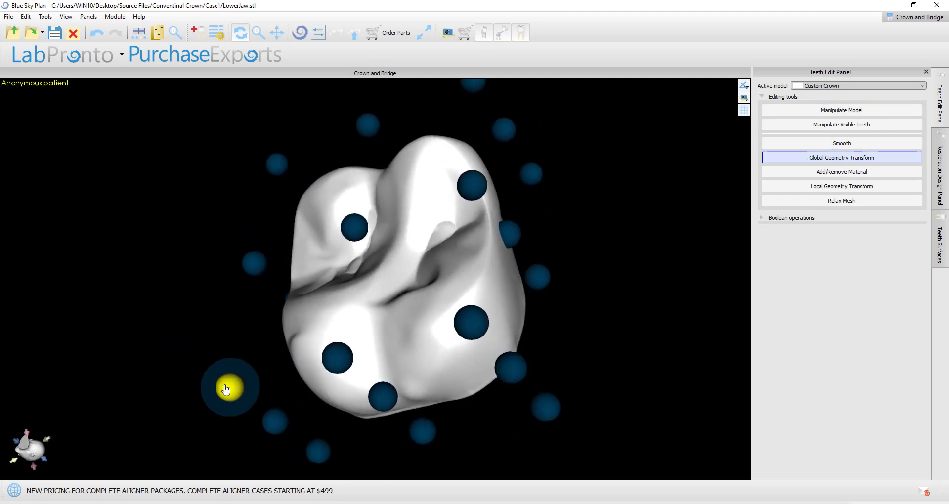
left_click_drag(125, 309, 299, 283)
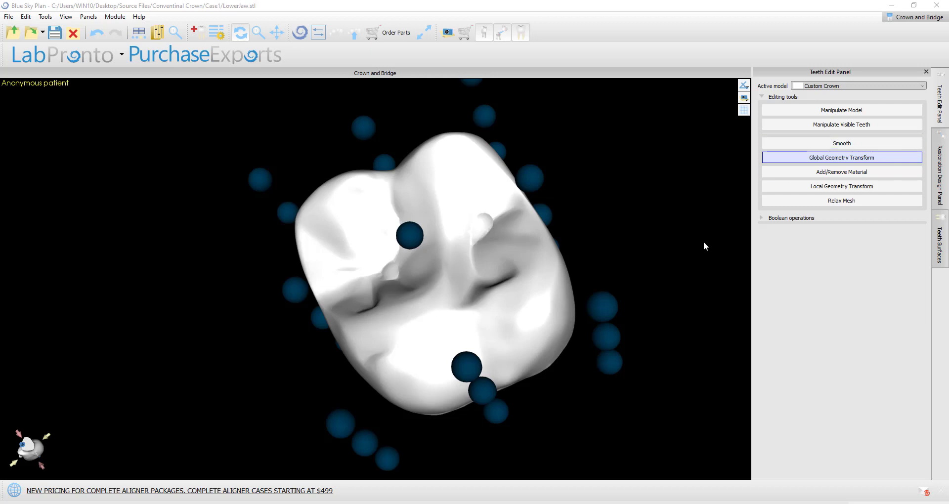
Step: Review the Smooth and Boolean operations options, inspect the crown, and return to restoration design
left_click(834, 143)
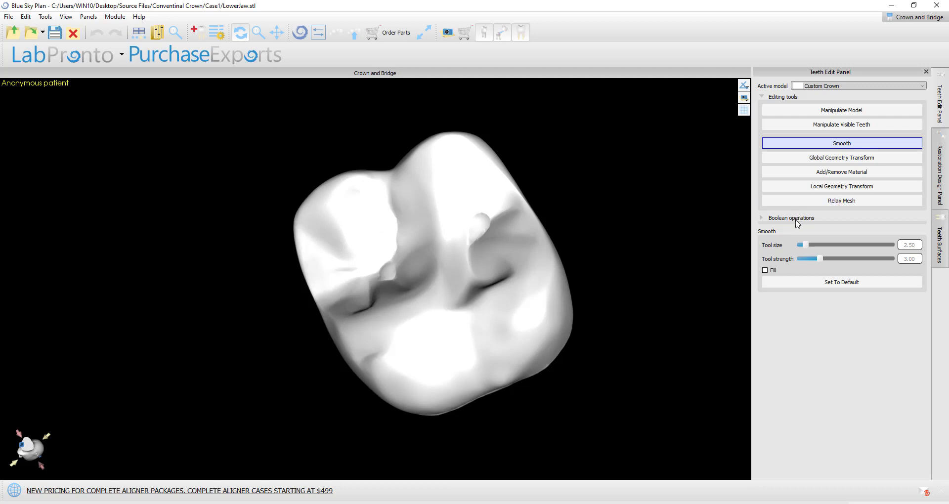
left_click(796, 220)
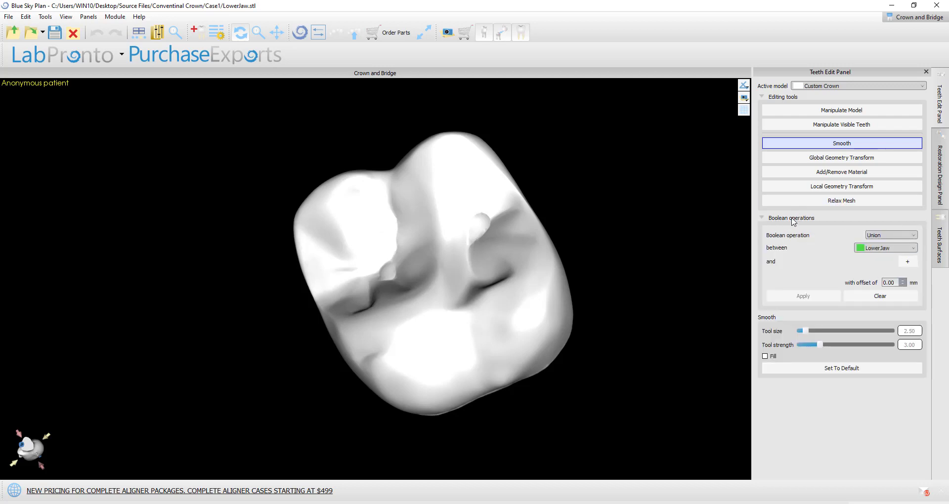
left_click(794, 222)
right_click_drag(660, 306, 430, 322)
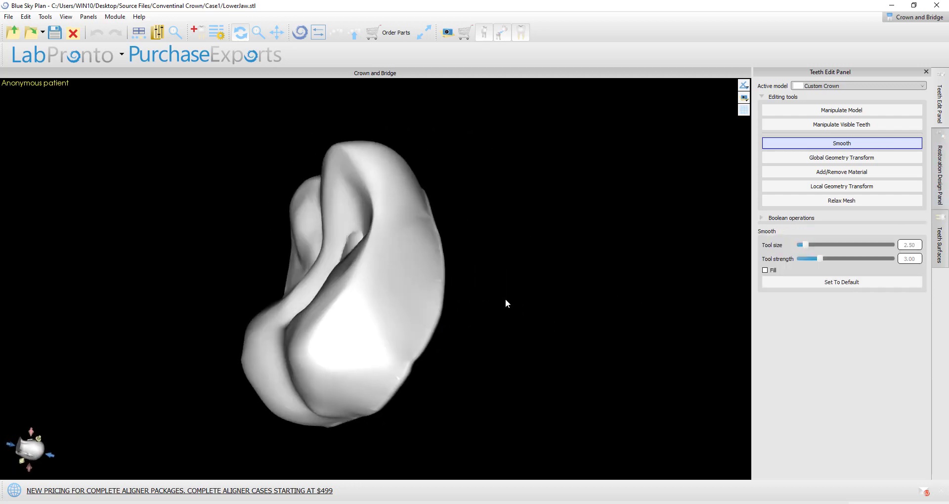
right_click_drag(502, 319, 352, 383)
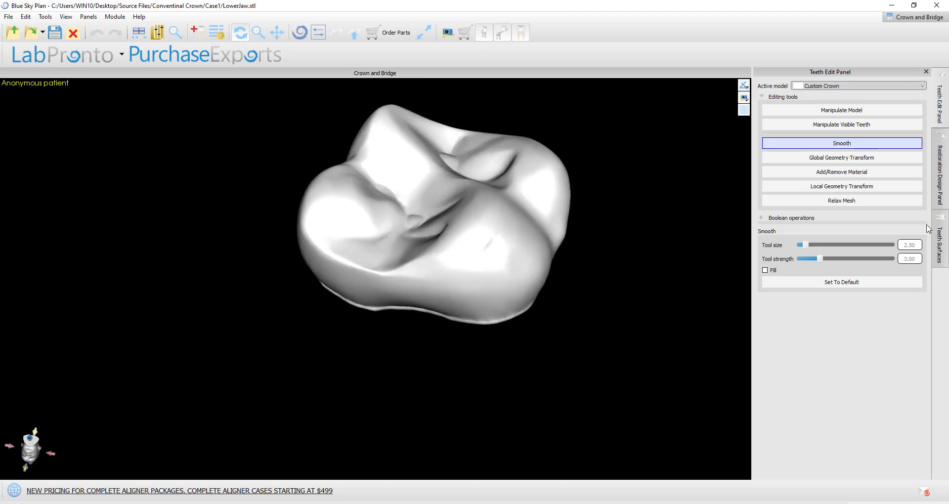
left_click(941, 200)
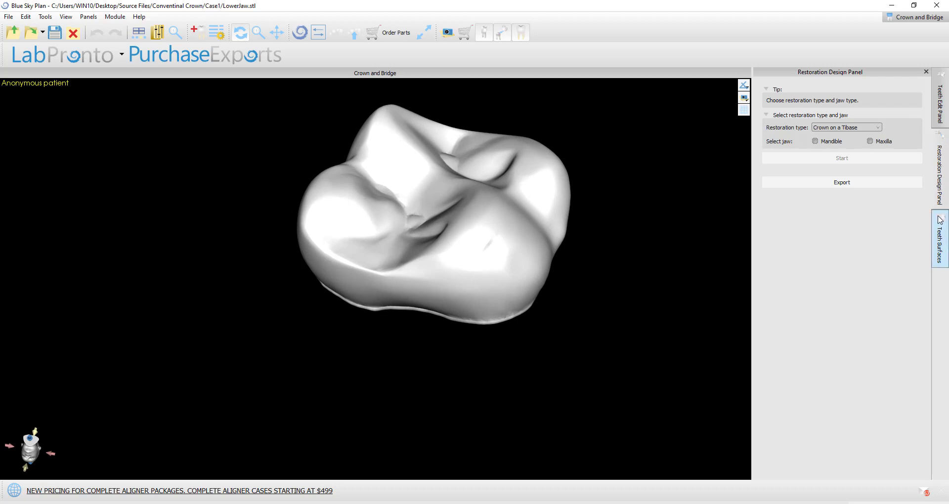
Step: Set up Standard-quality STL export with the Custom Crown CAM file included
left_click(839, 184)
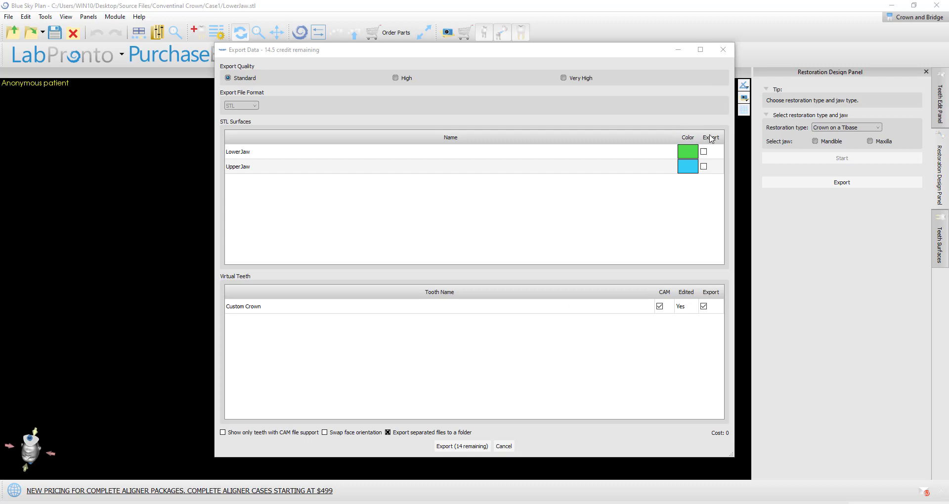
left_click(418, 433)
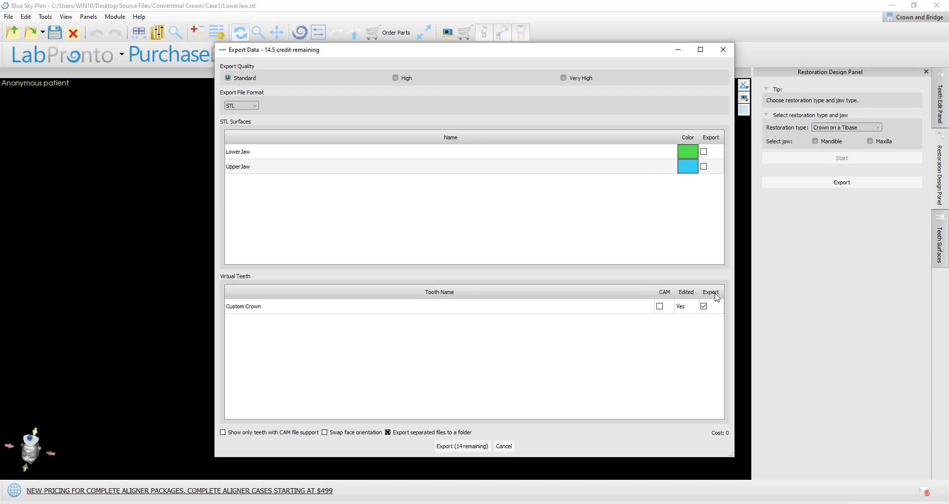
left_click(660, 307)
Step: Export the crown files into a new Desktop folder named 'Export test'
left_click(464, 447)
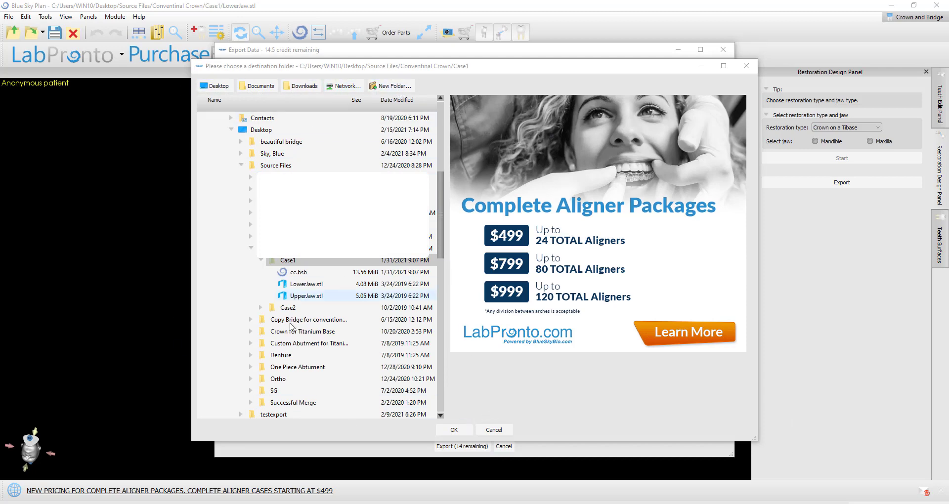
left_click(221, 91)
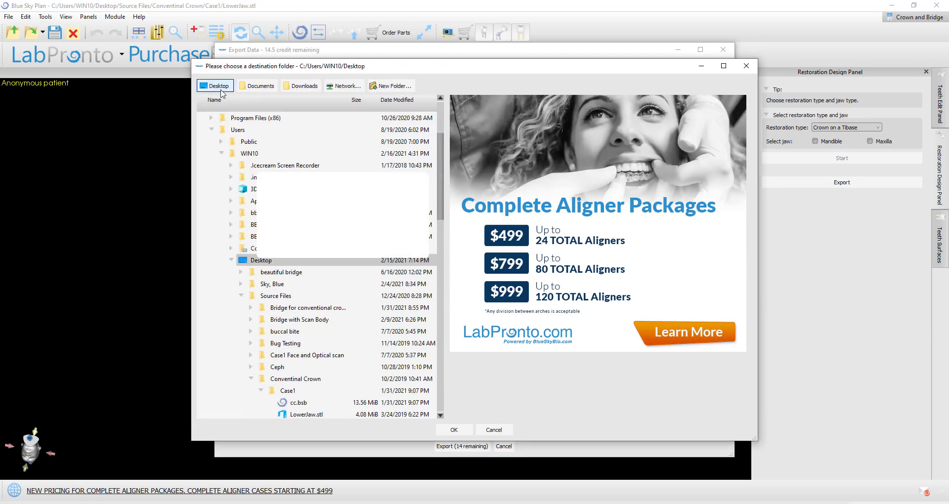
left_click(385, 87)
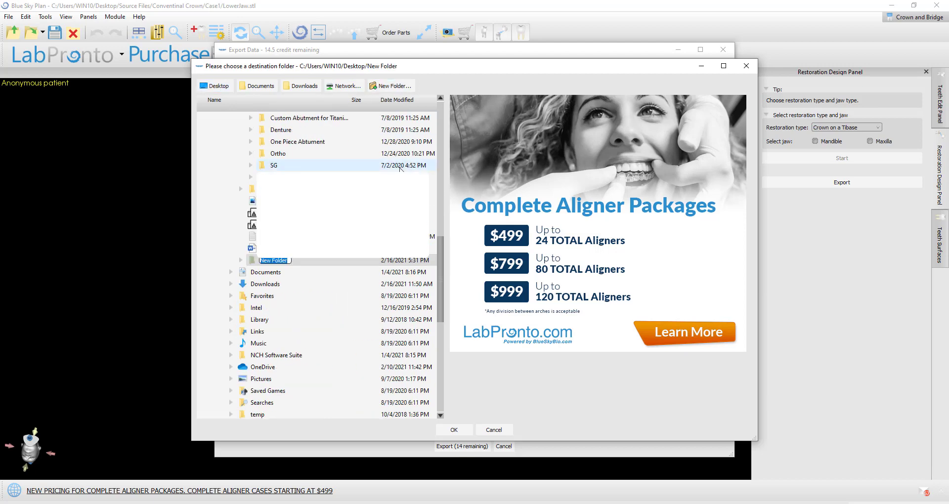
type("Export test")
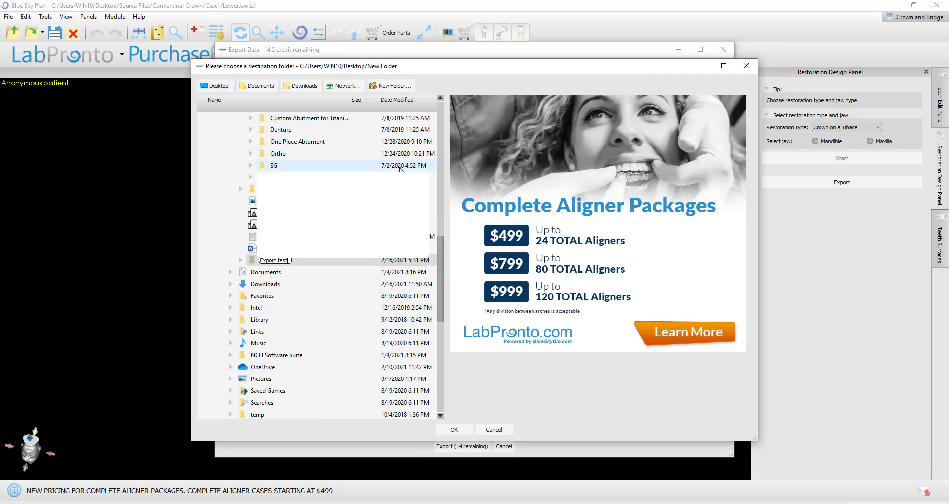
key("Return")
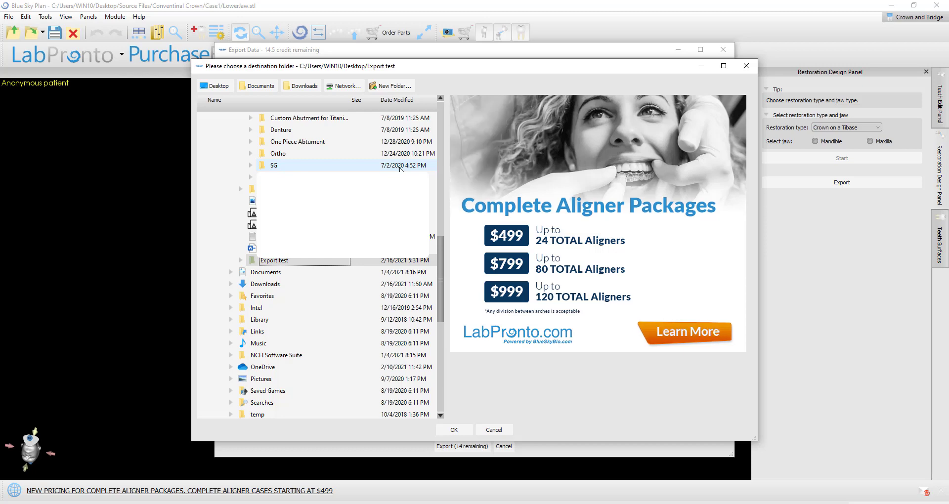
left_click(458, 434)
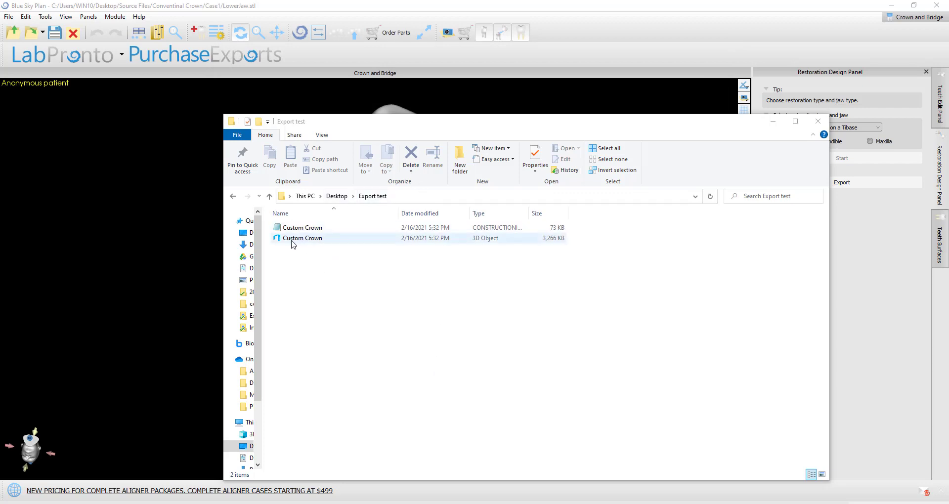
left_click(292, 238)
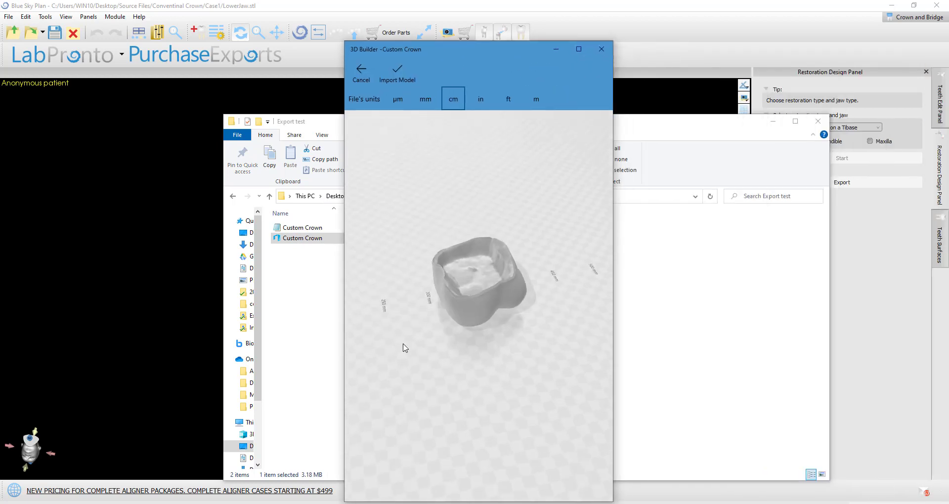
left_click(603, 51)
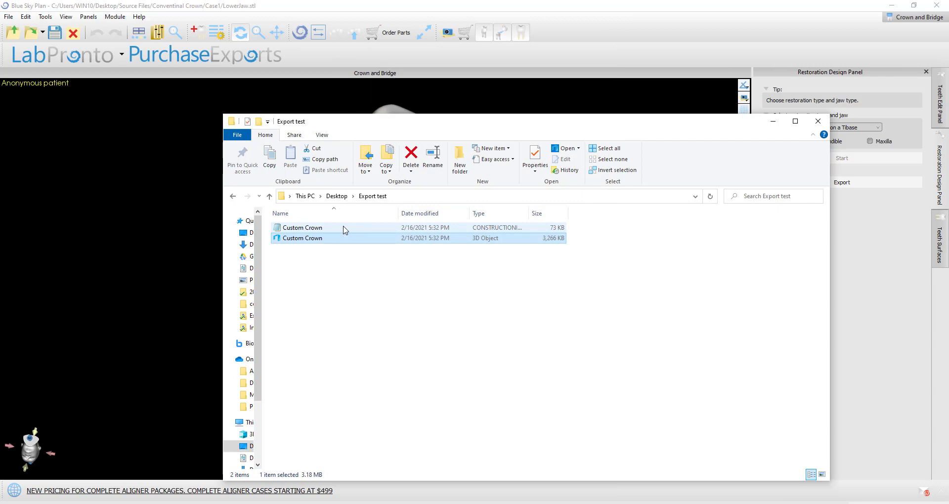
left_click(341, 228)
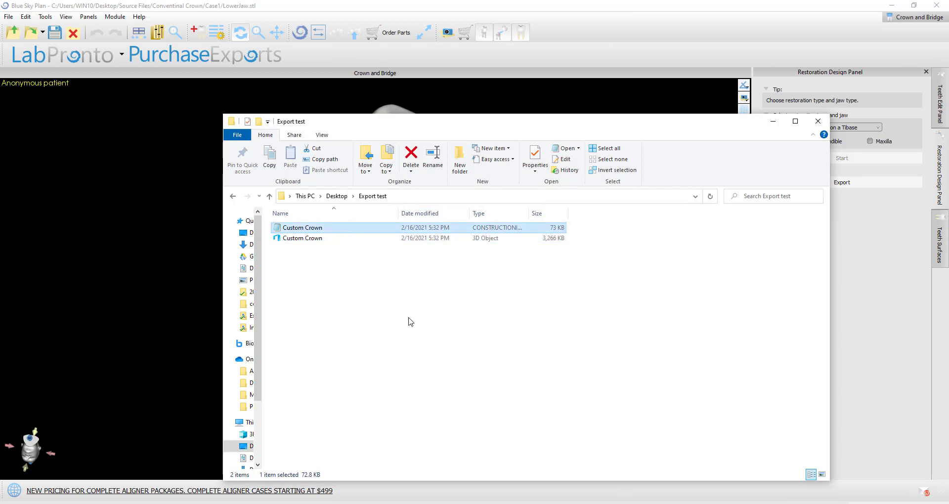